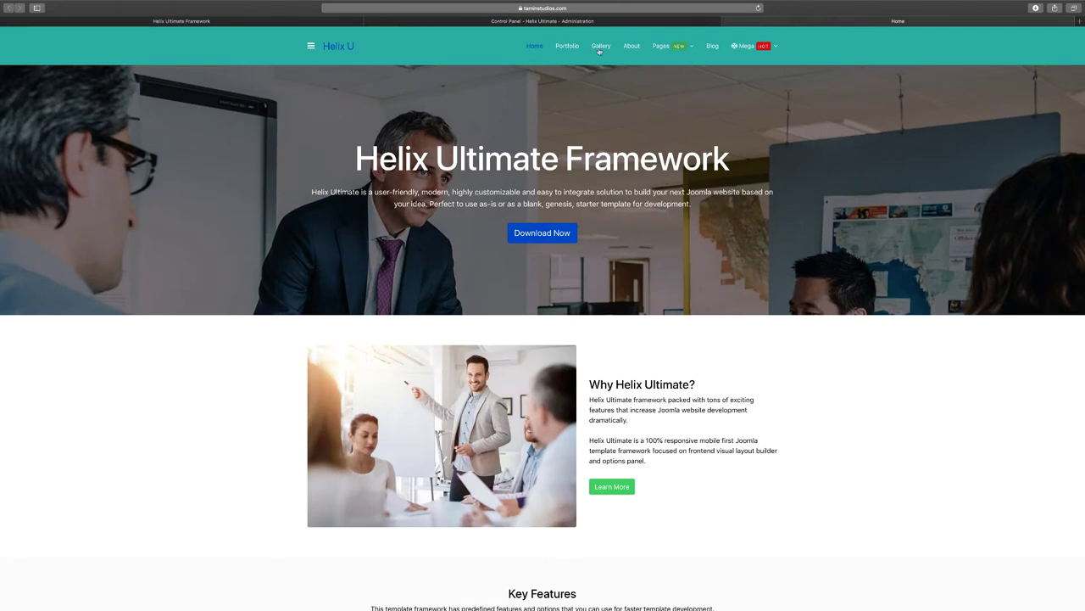
In the administrator tab, open Menus > All Menu Items to list the Main Menu entries
mouse_move(675, 52)
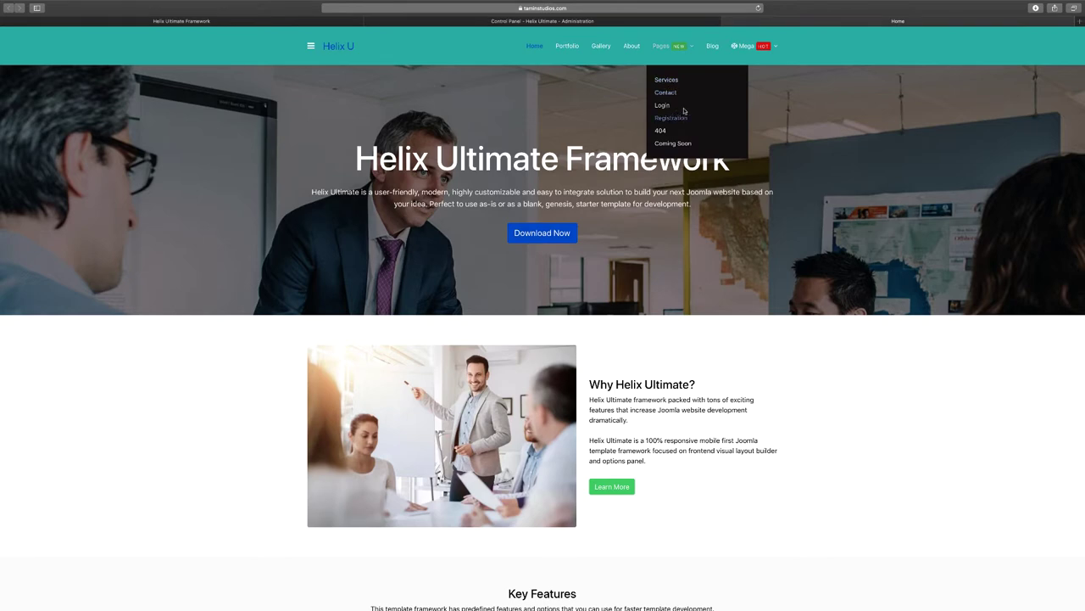
mouse_move(752, 47)
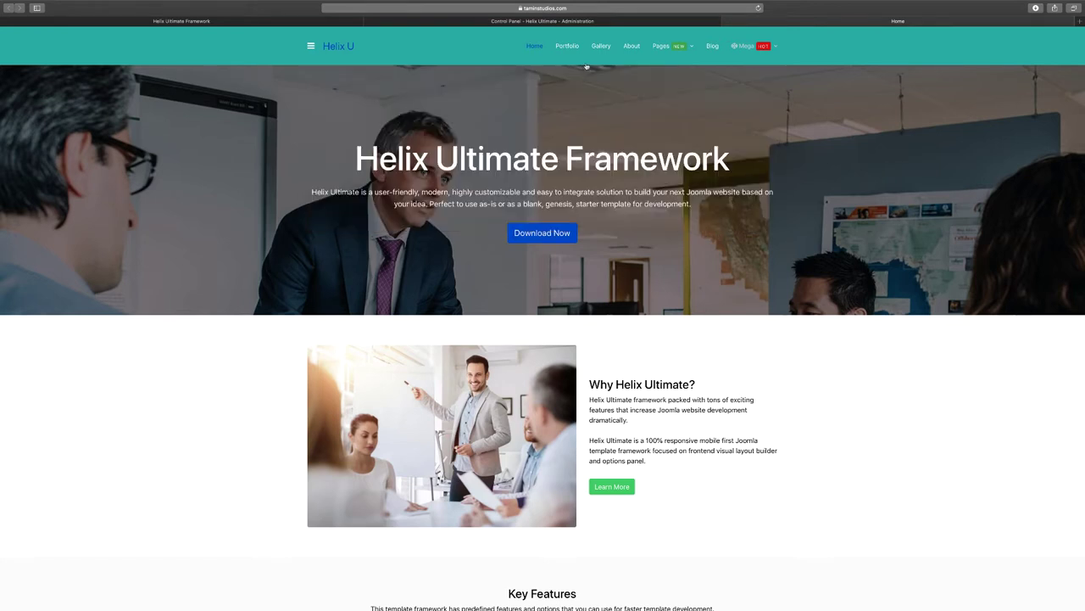
click(602, 22)
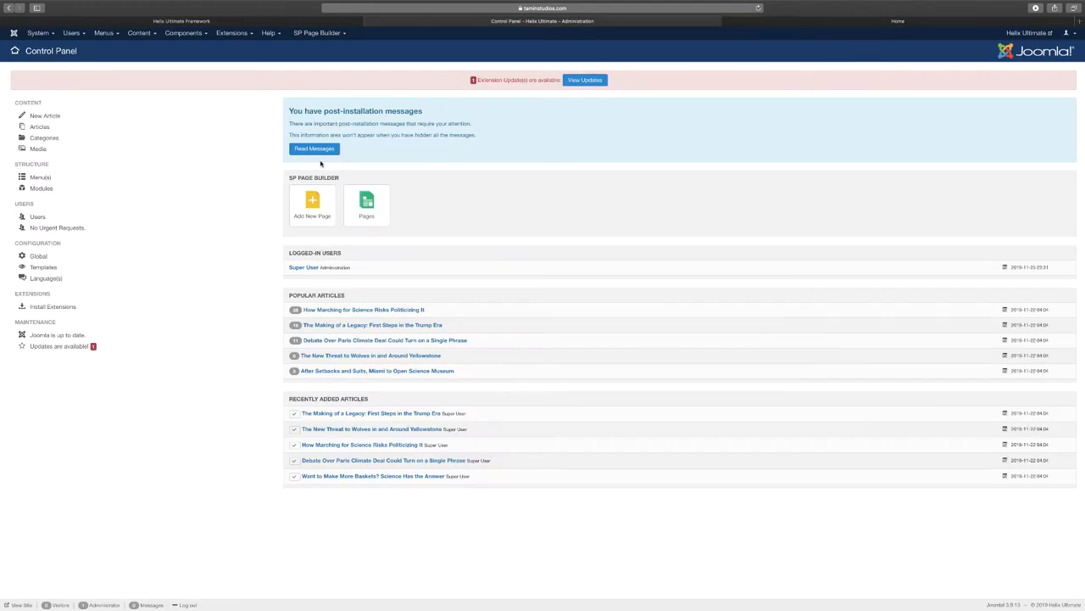
click(110, 33)
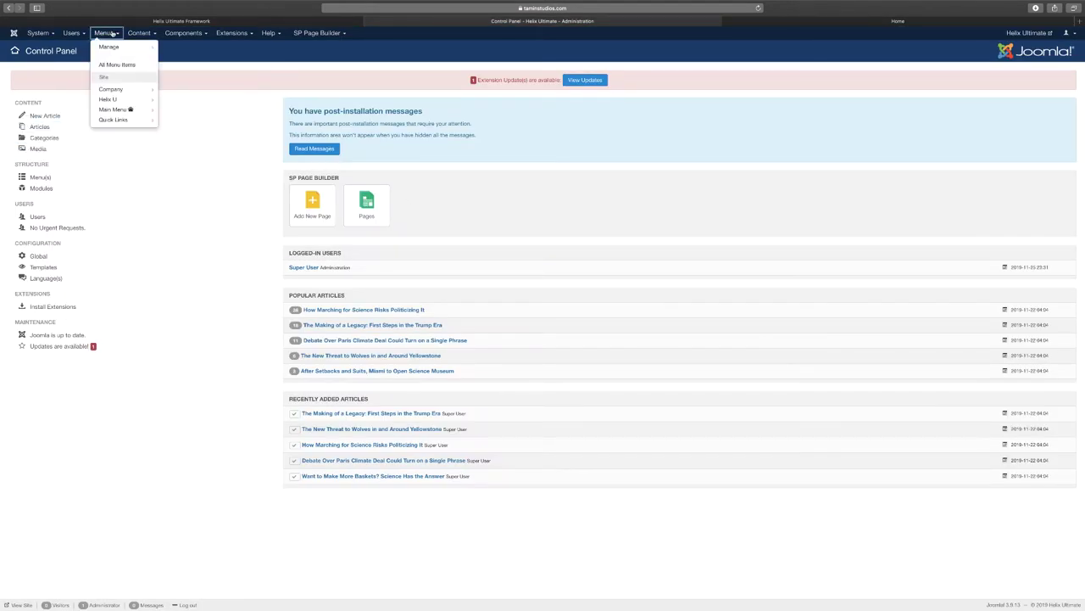
mouse_move(127, 47)
click(131, 67)
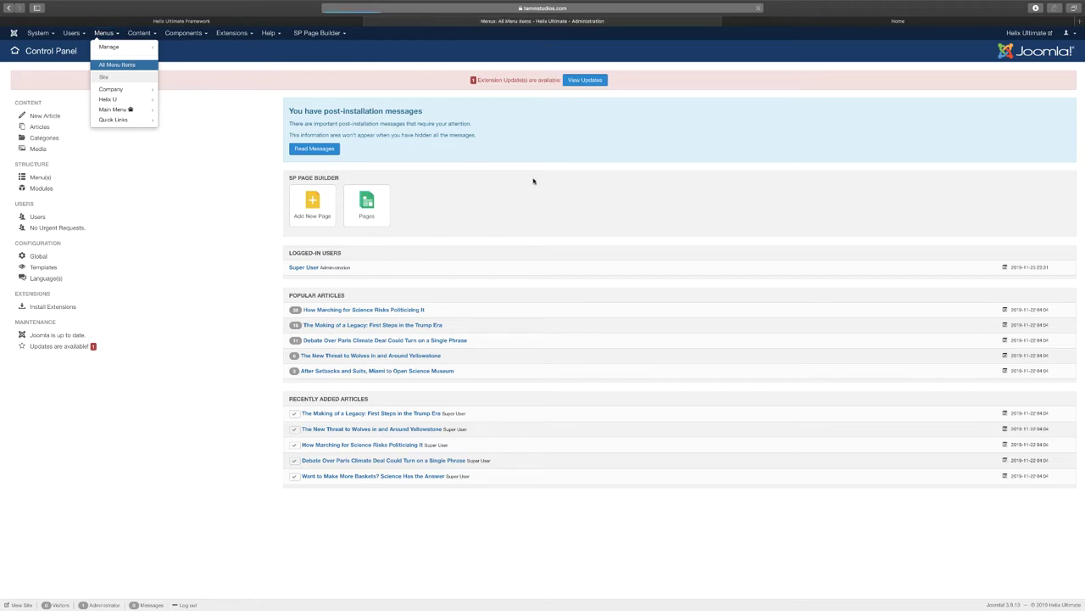
scroll(364, 257, down, 1)
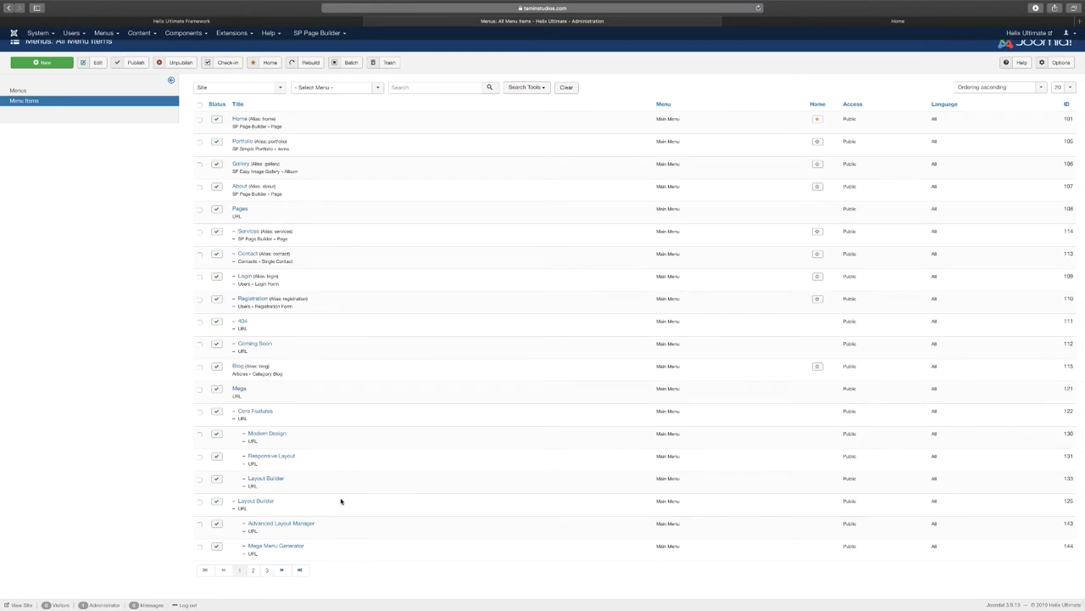
click(104, 33)
mouse_move(110, 90)
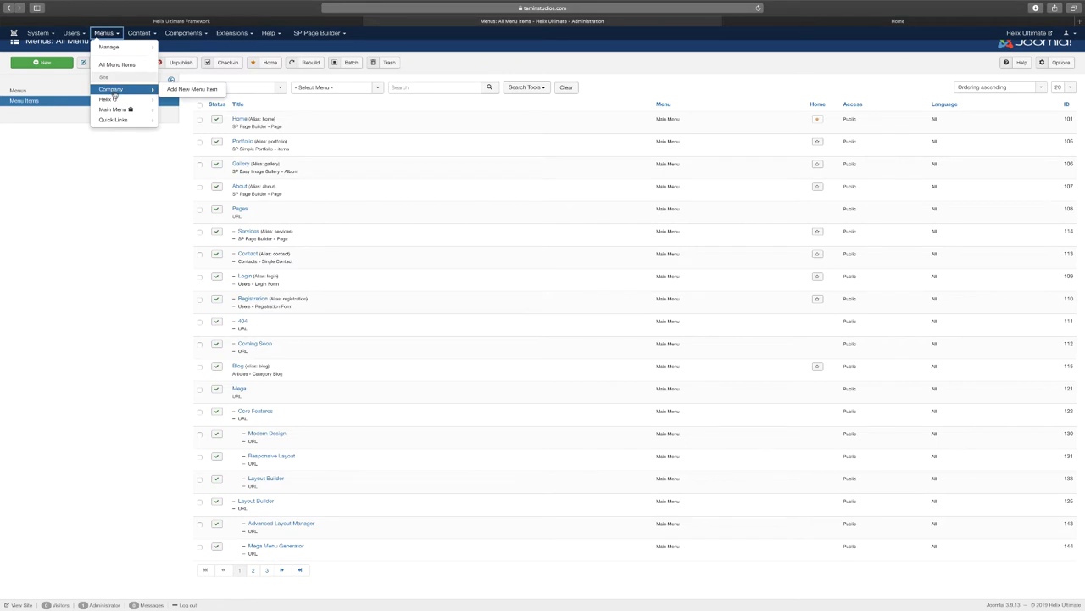
click(376, 88)
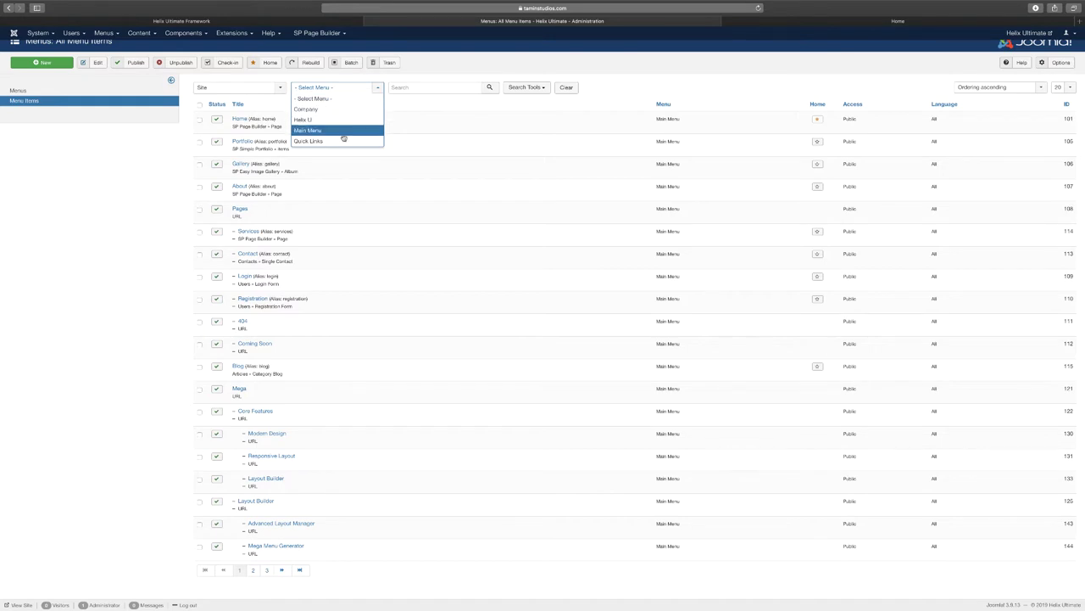
click(522, 100)
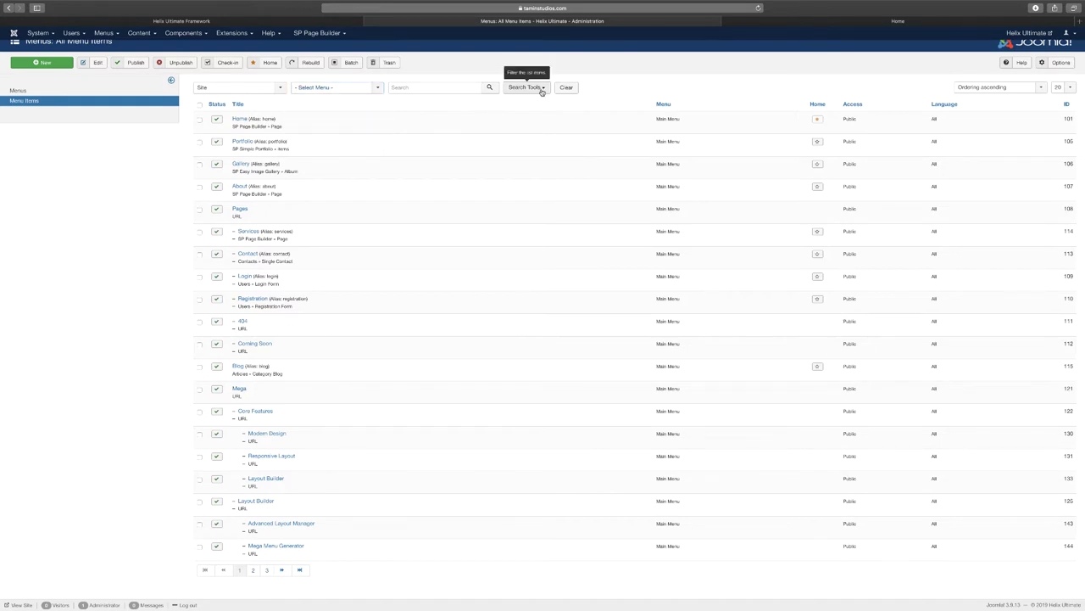
Reveal Search Tools and inspect the Status and Access filter choices without applying any
click(525, 87)
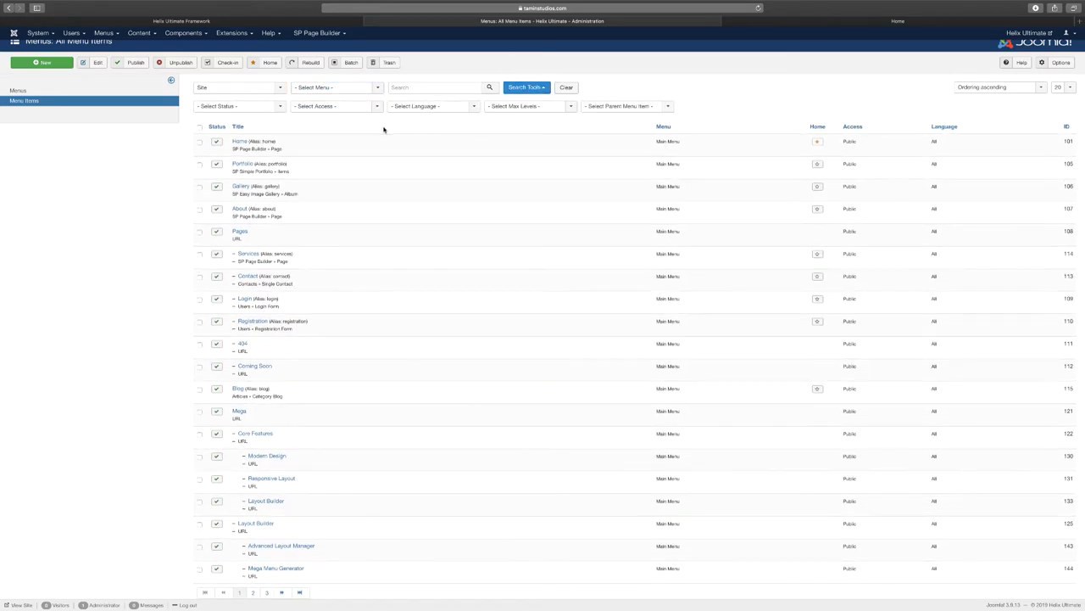
click(279, 108)
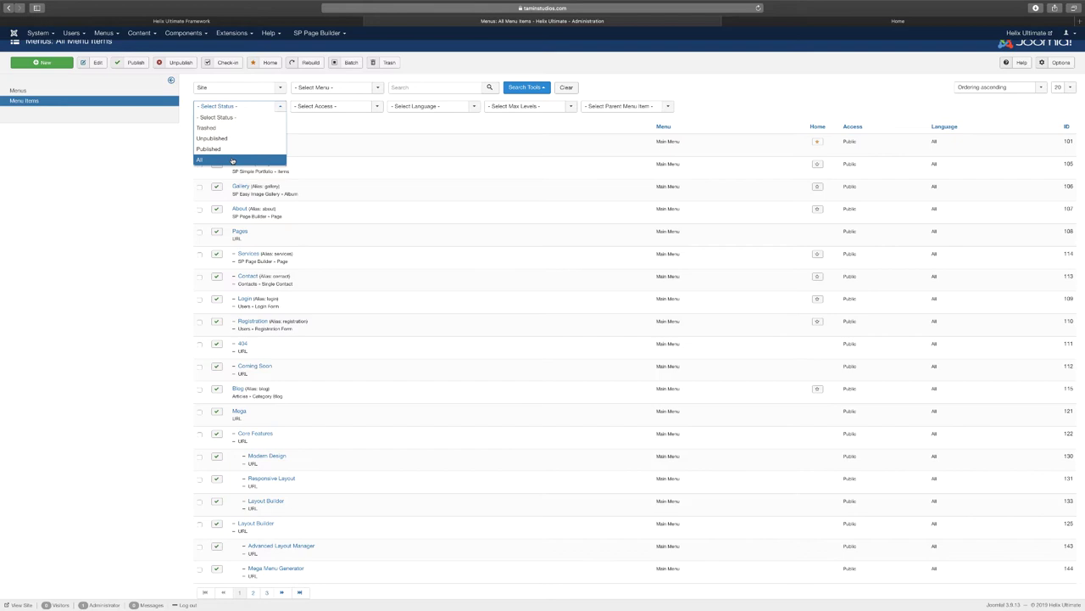
click(288, 131)
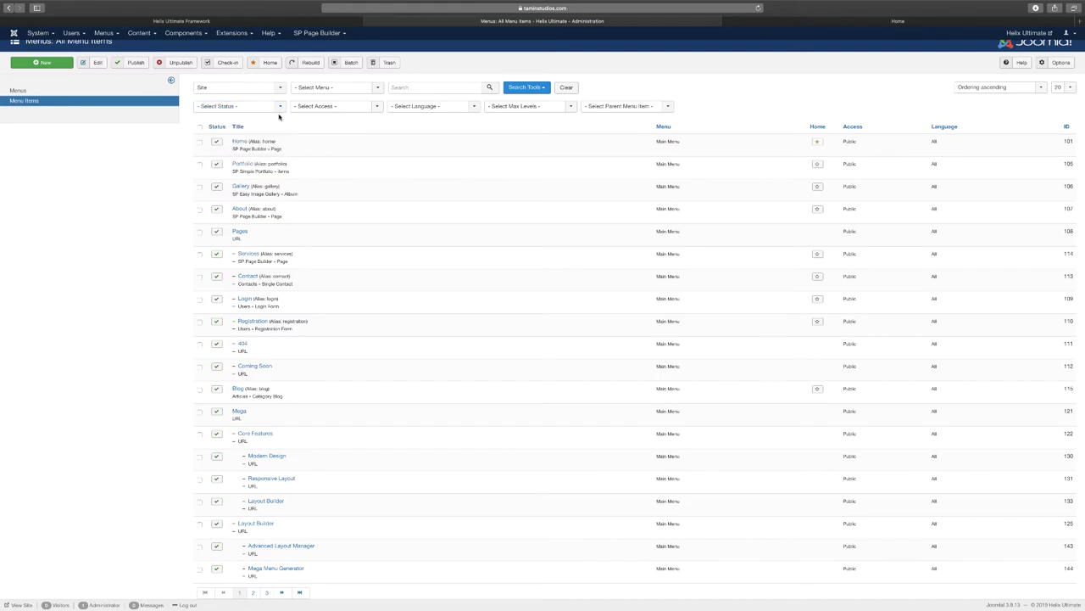
click(280, 107)
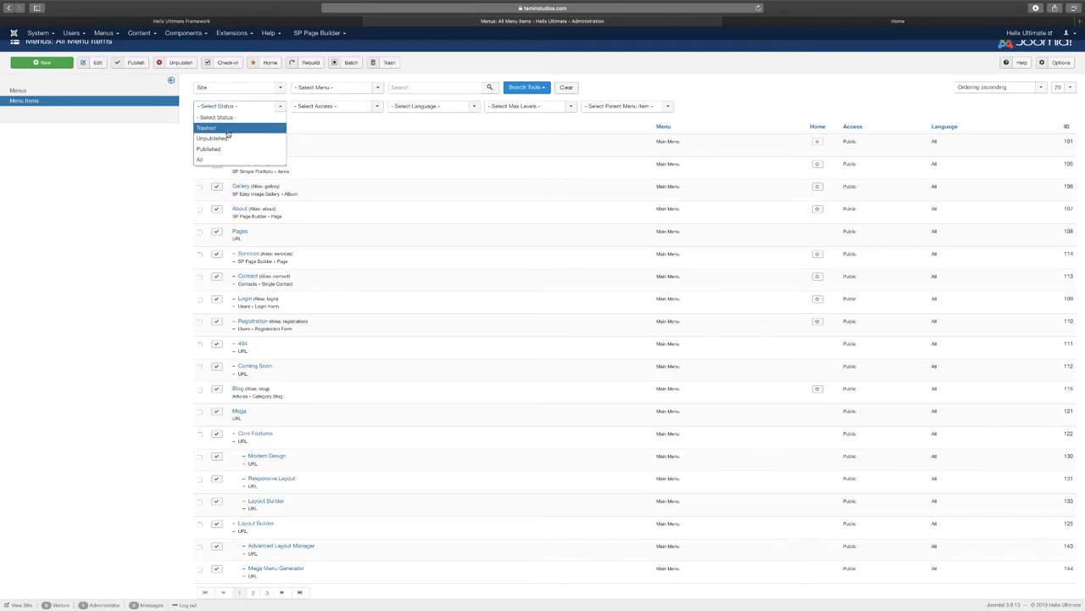
click(375, 121)
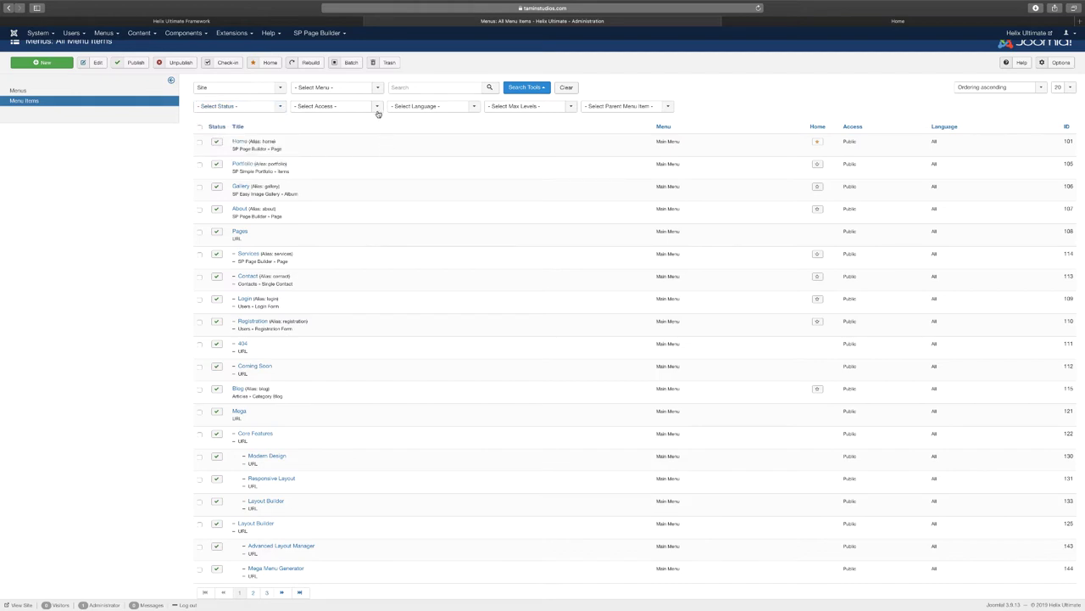
click(378, 109)
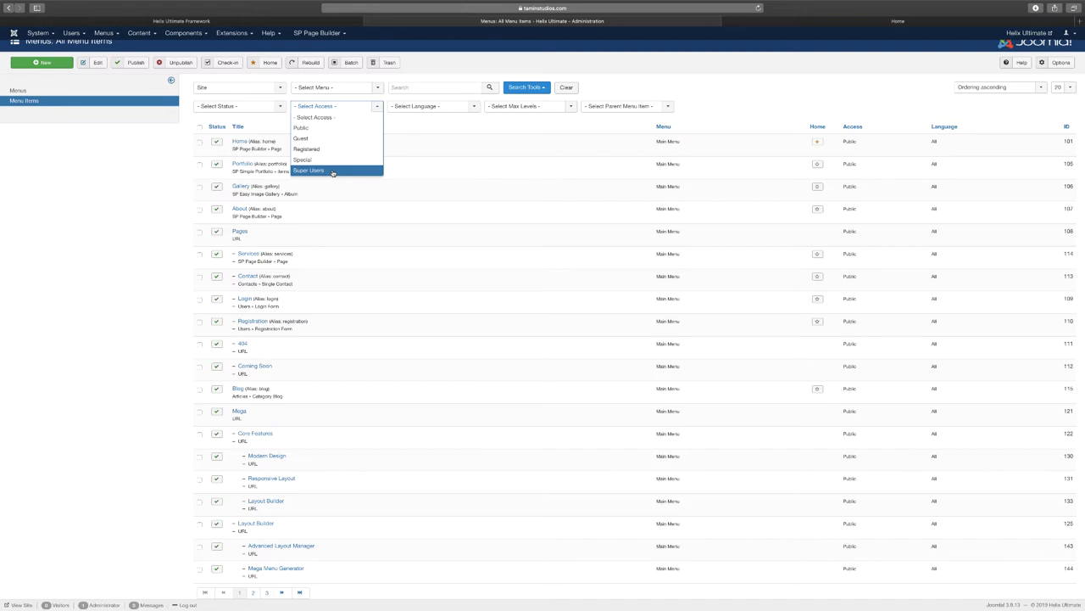
click(417, 177)
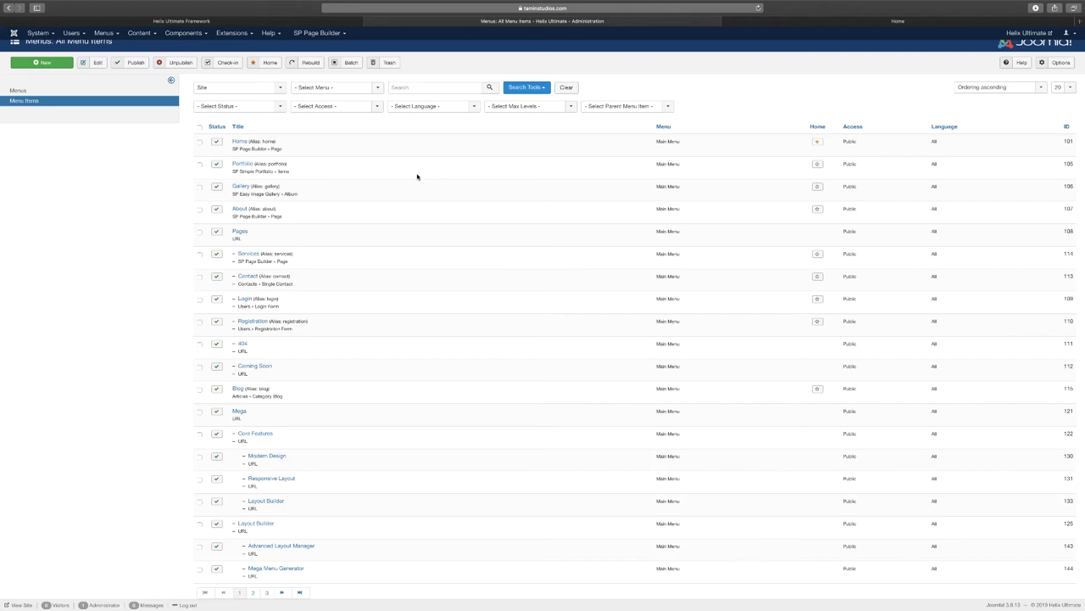
Inspect the Language, Max Levels and Parent Menu Item filters, leaving the list unfiltered
click(456, 108)
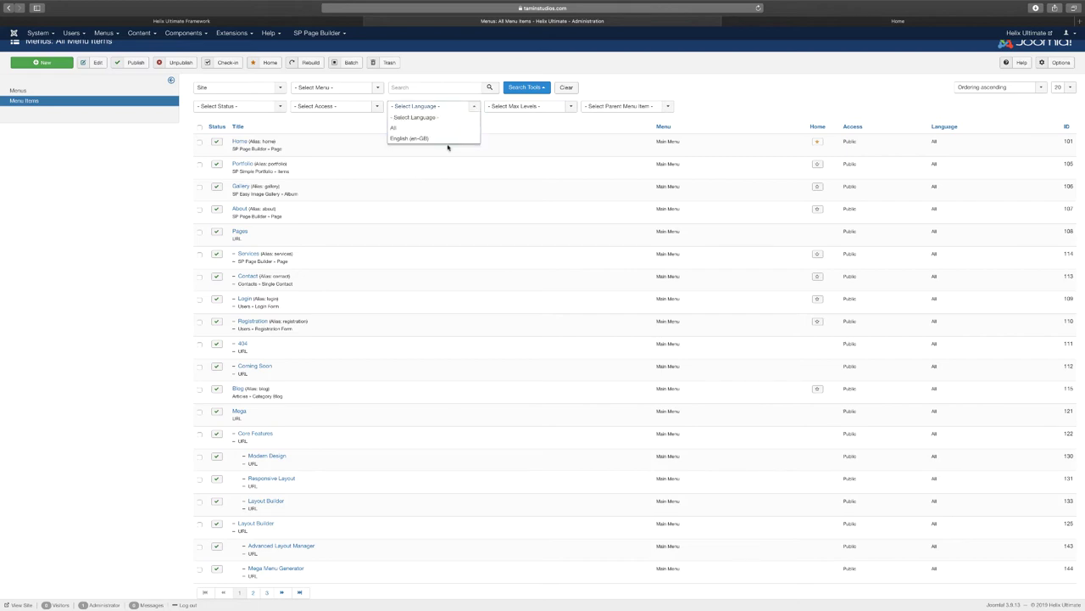
click(560, 140)
click(572, 108)
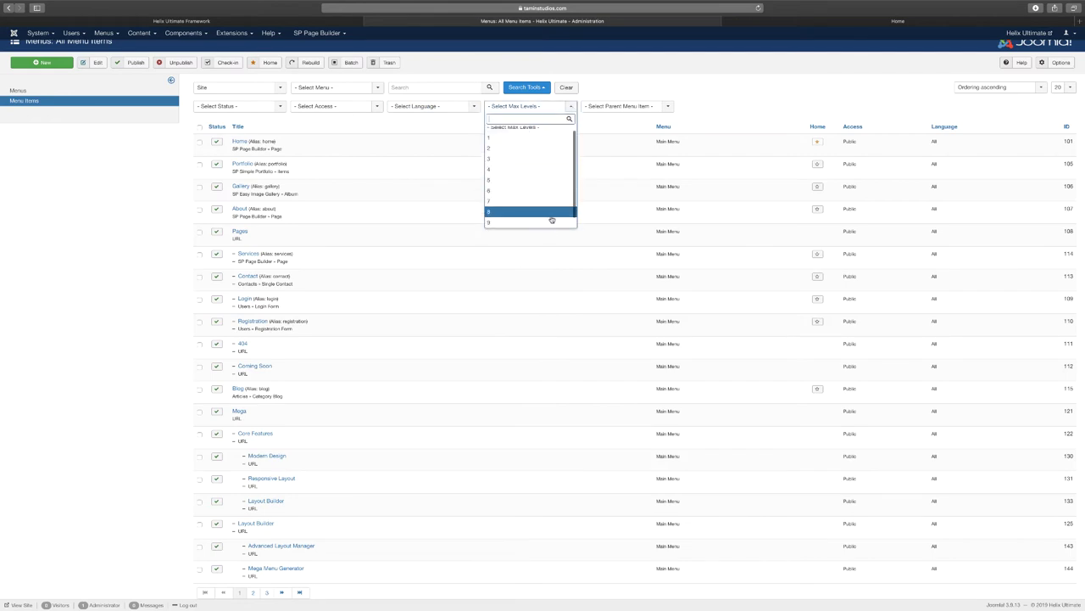
click(641, 108)
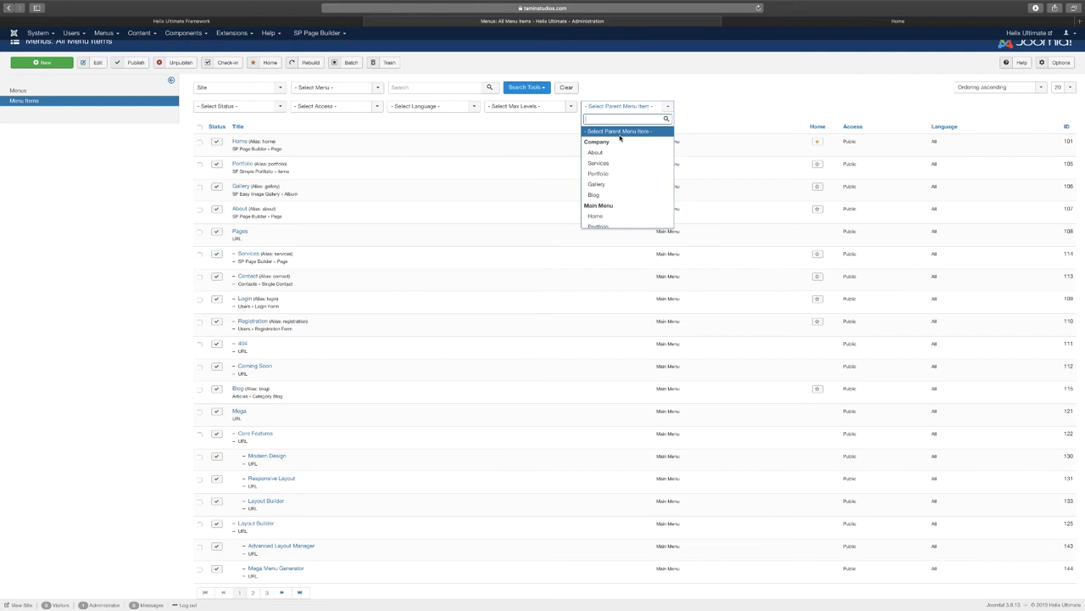
scroll(609, 201, down, 10)
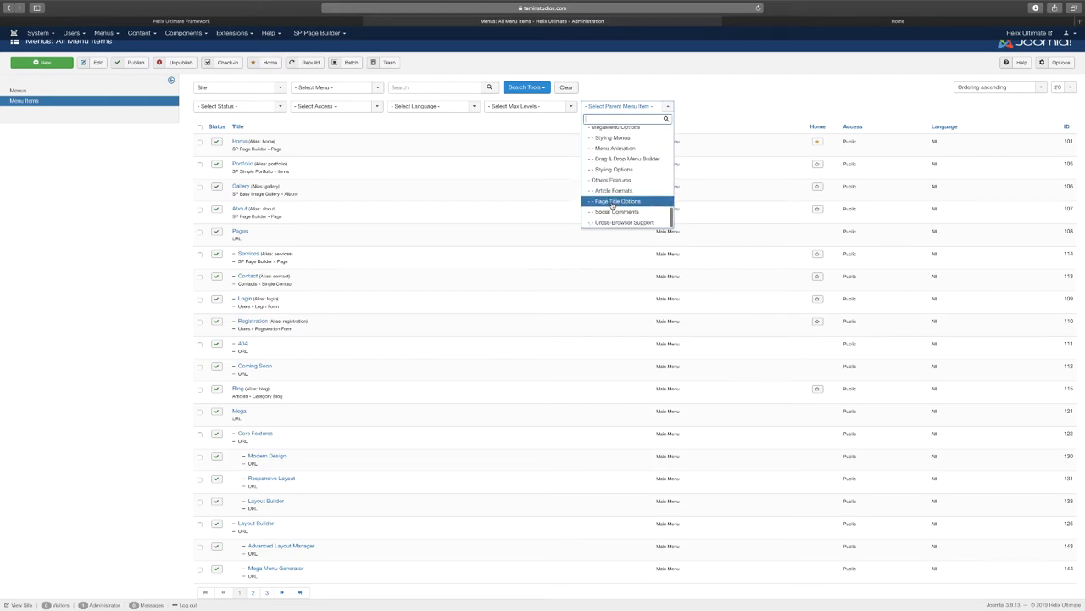
scroll(611, 206, up, 10)
click(508, 129)
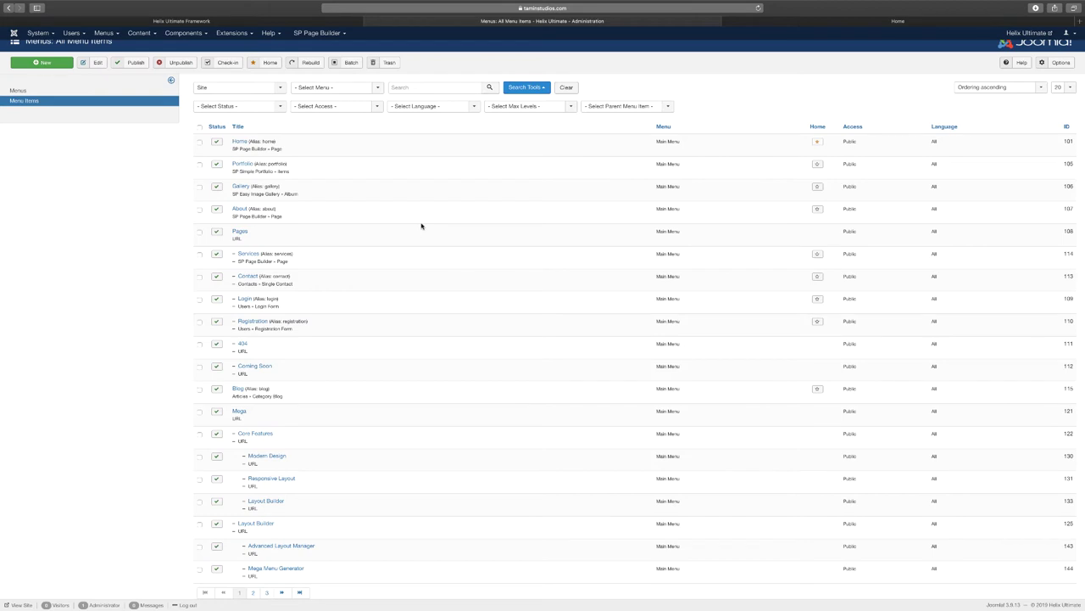
click(239, 142)
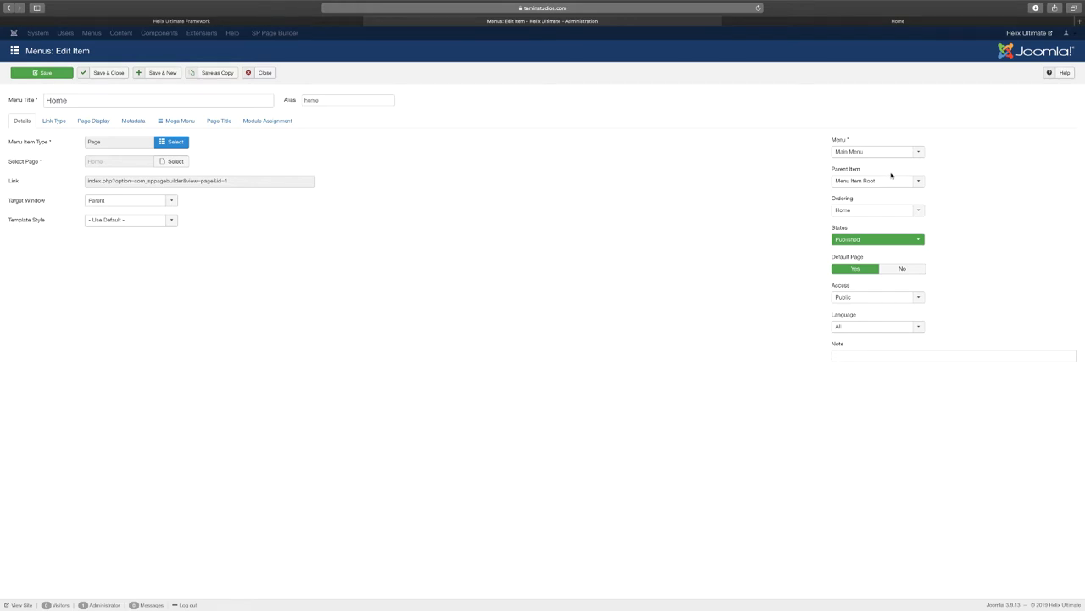
click(858, 154)
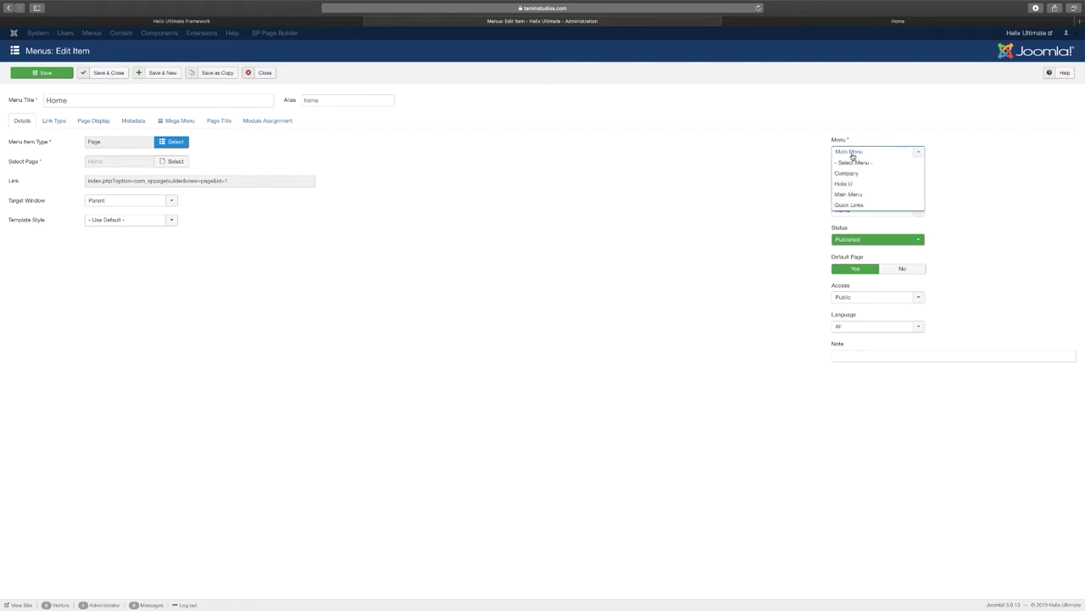
click(852, 156)
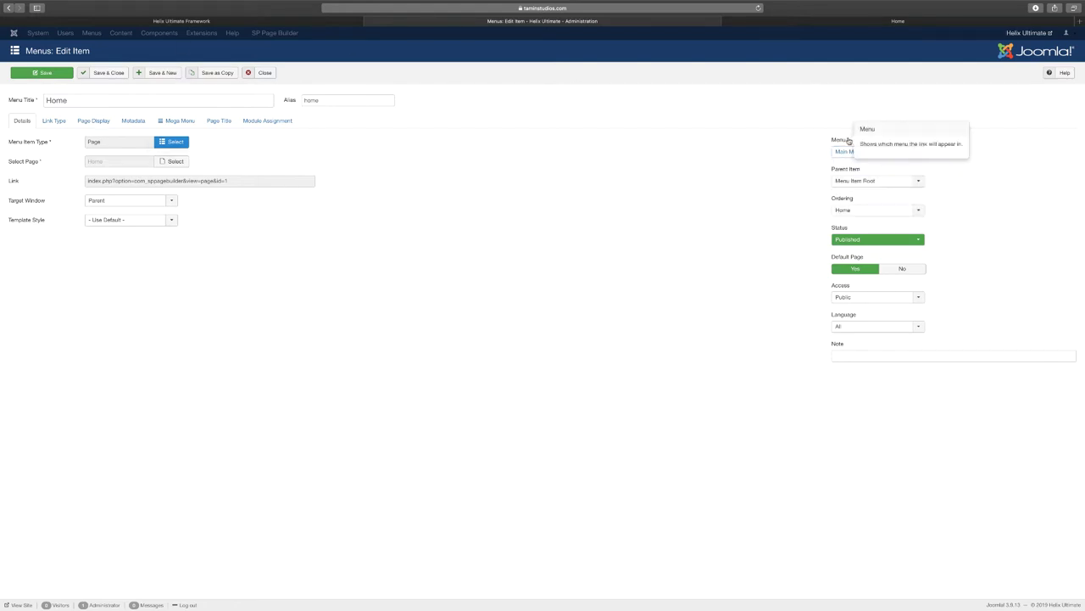
click(849, 155)
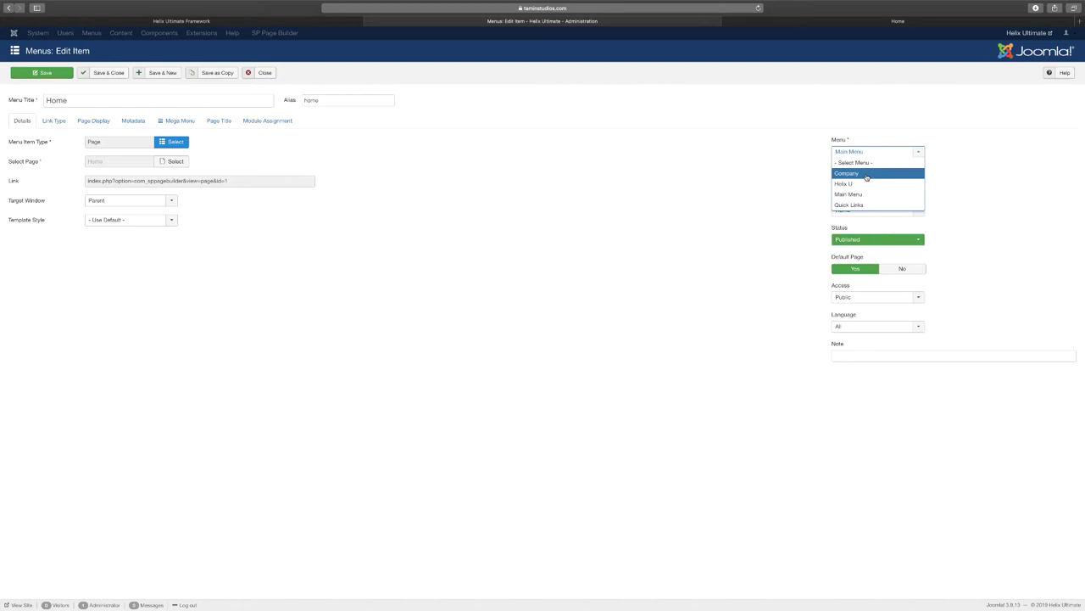
click(976, 193)
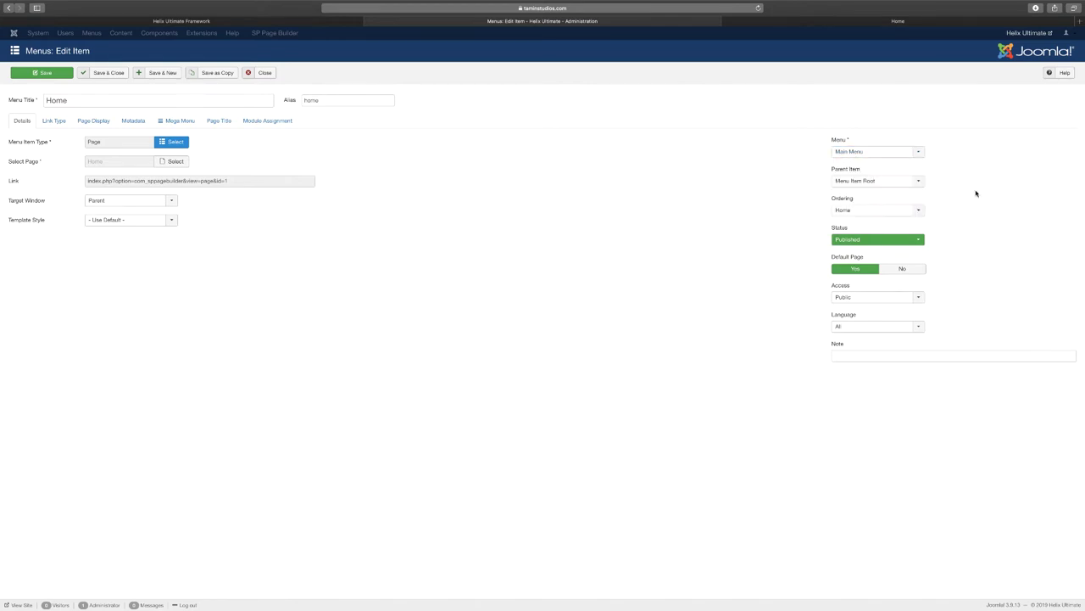
click(891, 182)
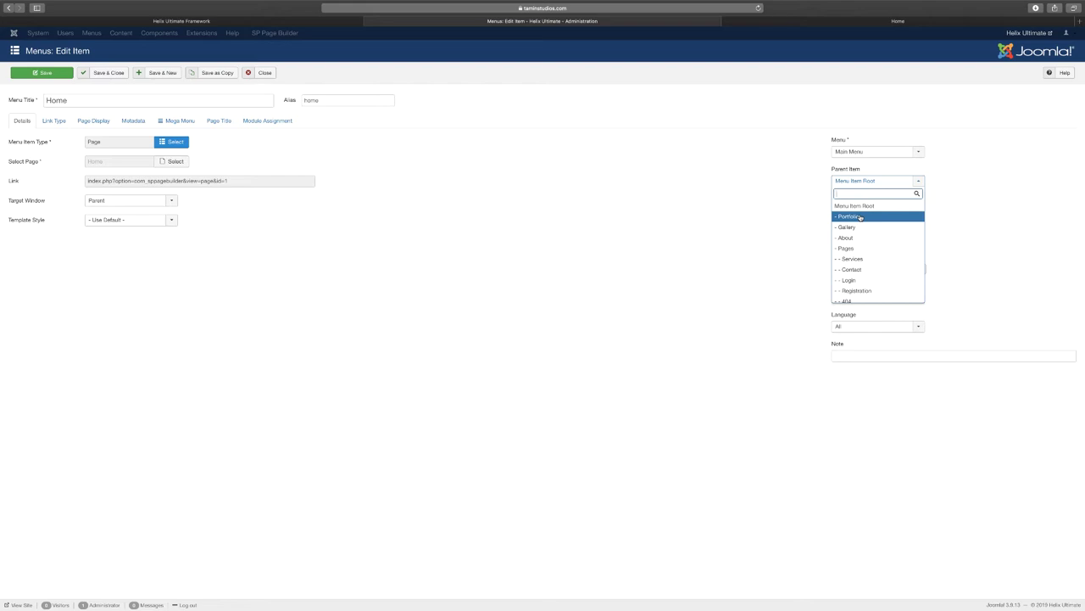
click(947, 238)
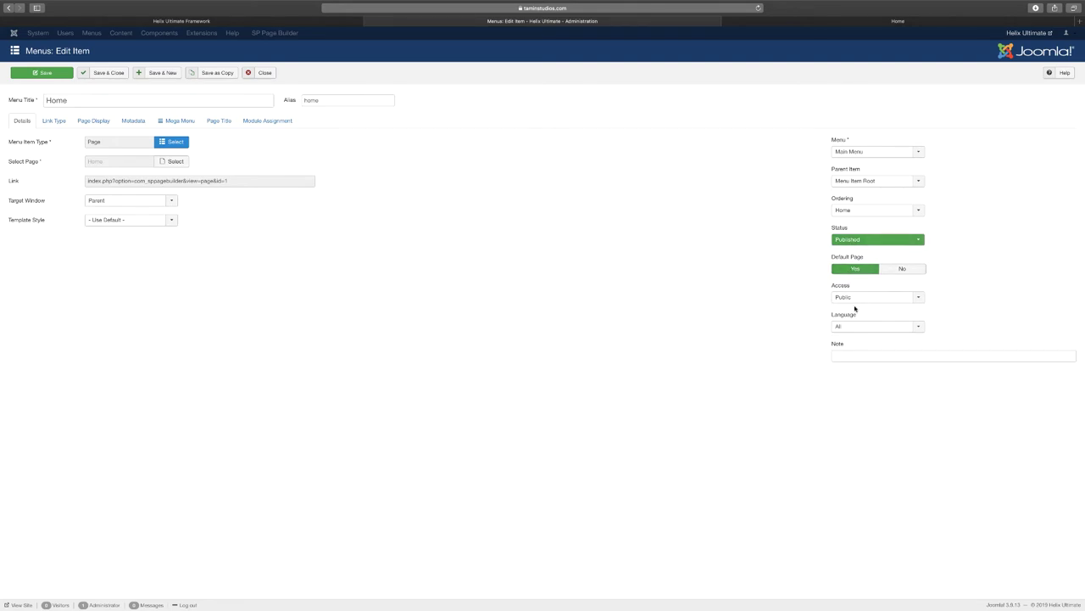
click(860, 302)
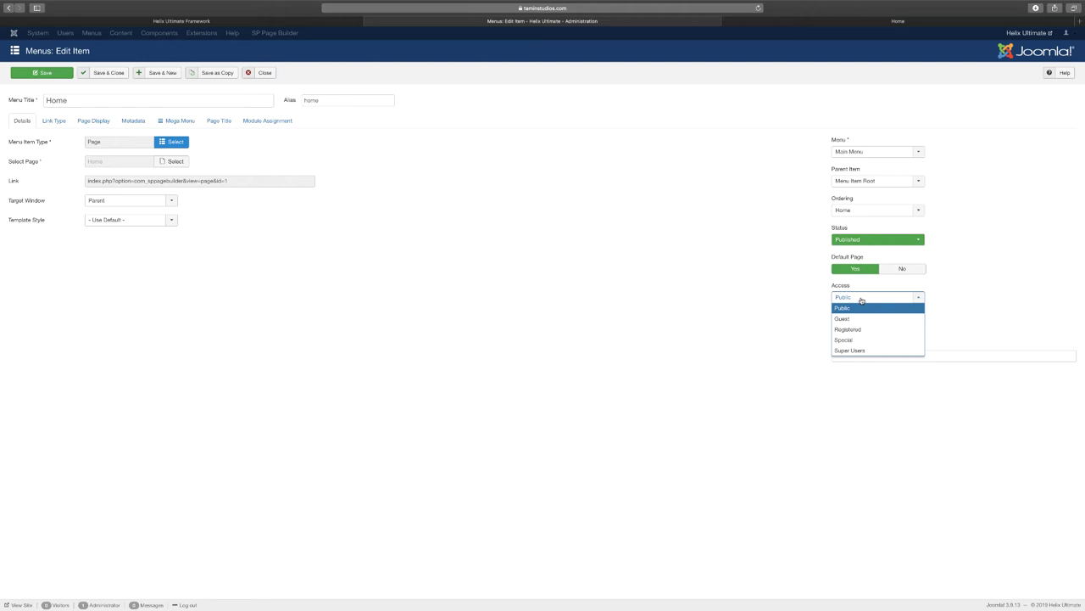
click(415, 283)
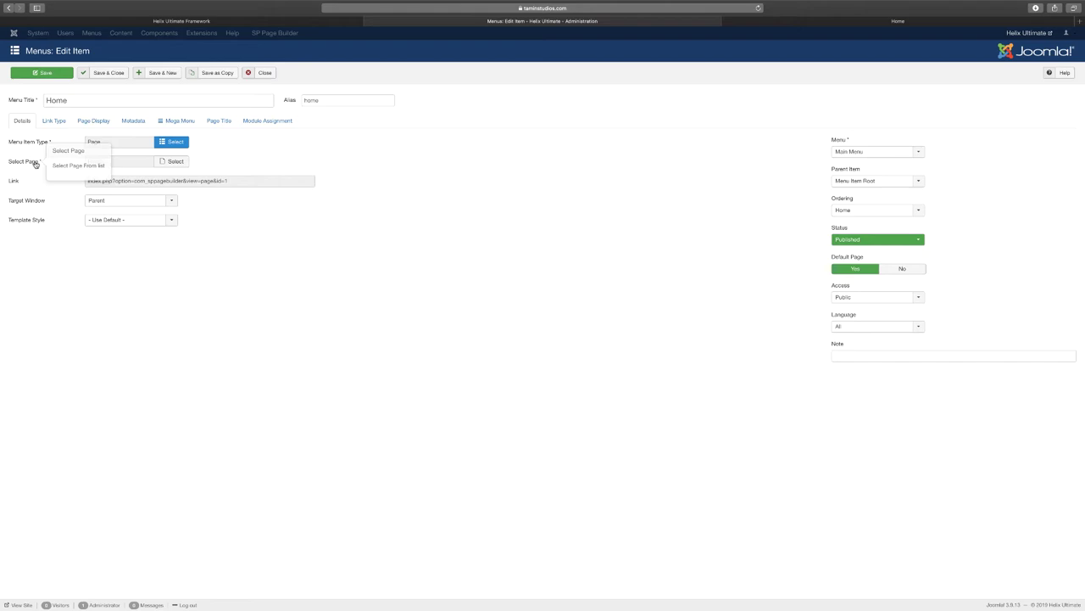
click(174, 141)
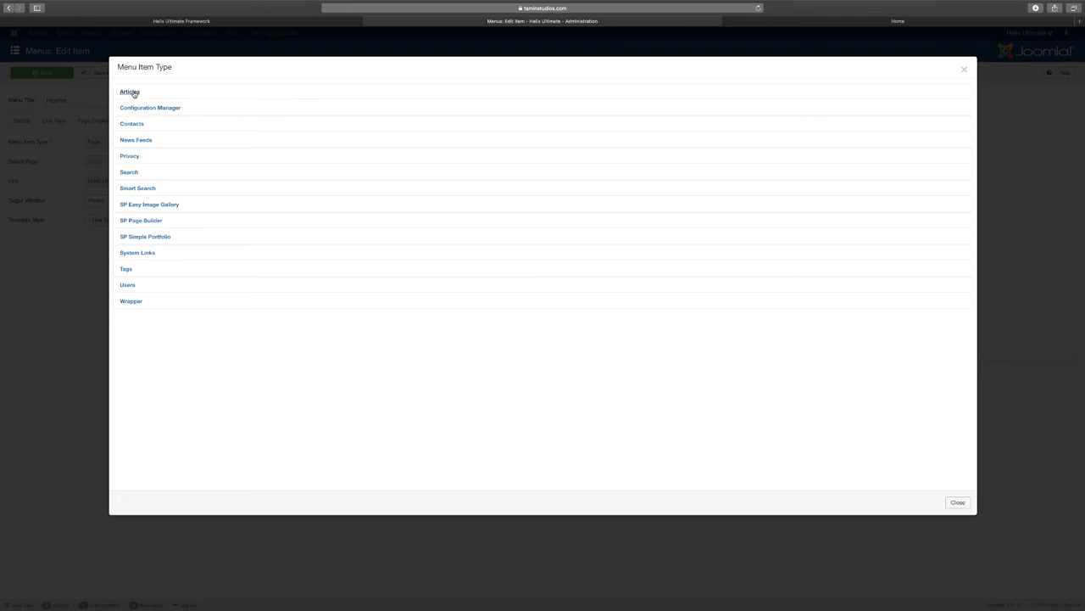
click(132, 91)
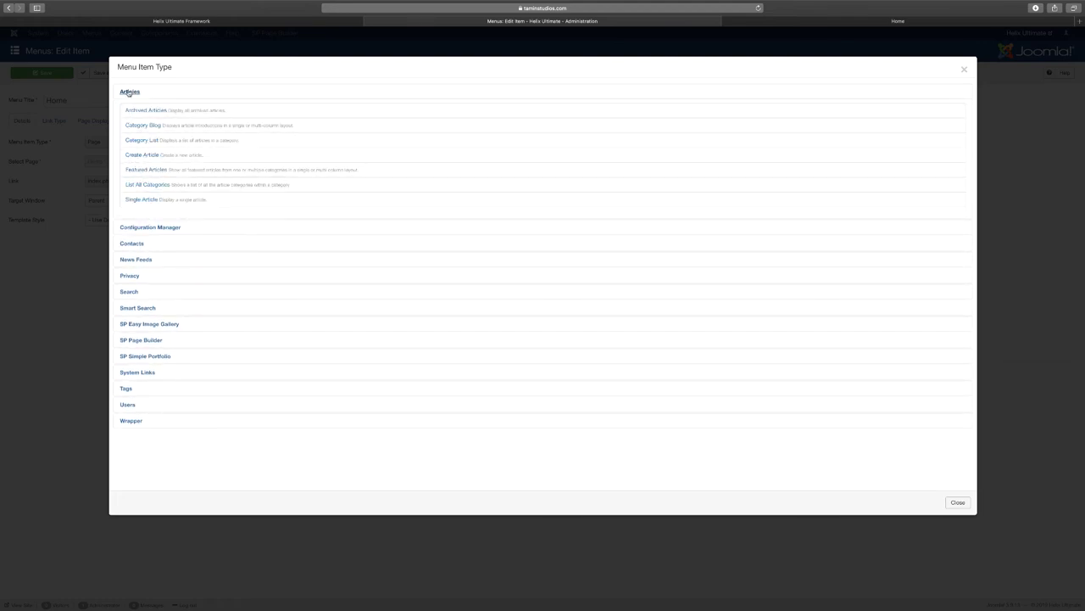
click(129, 90)
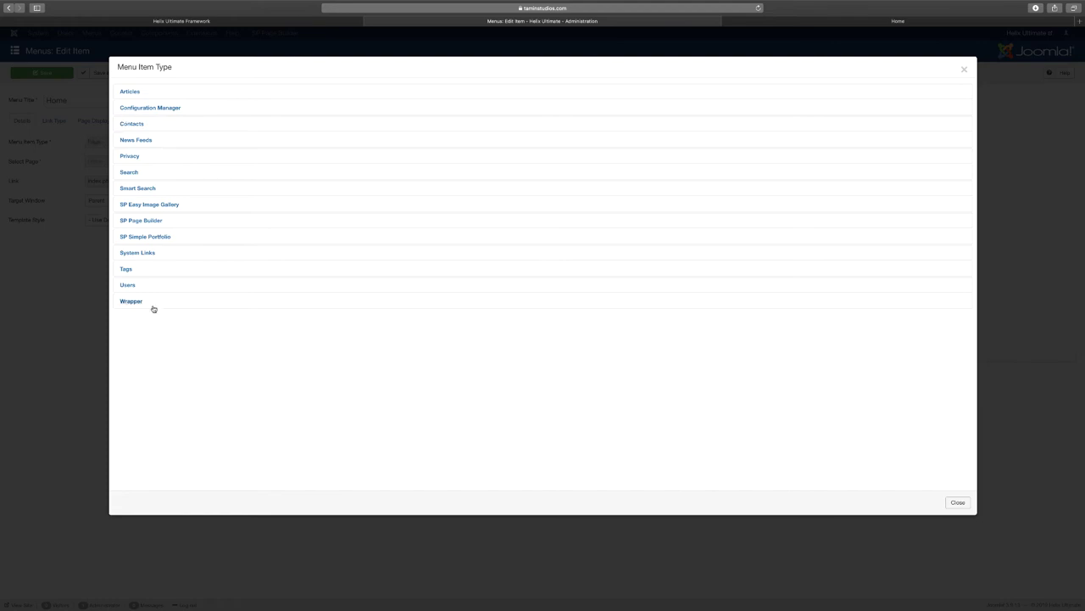
click(128, 285)
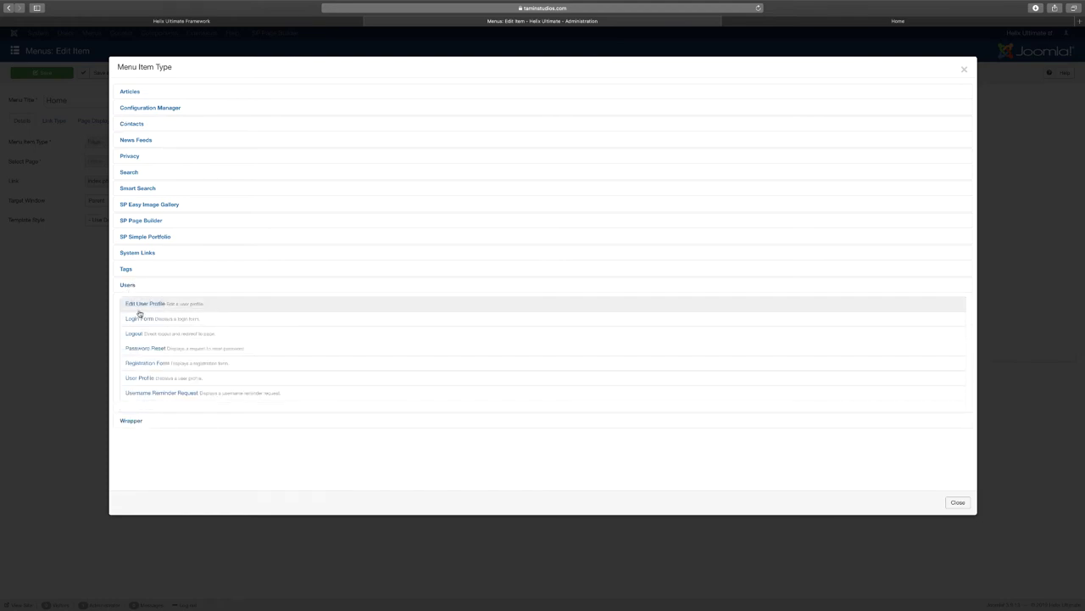
click(129, 269)
click(137, 253)
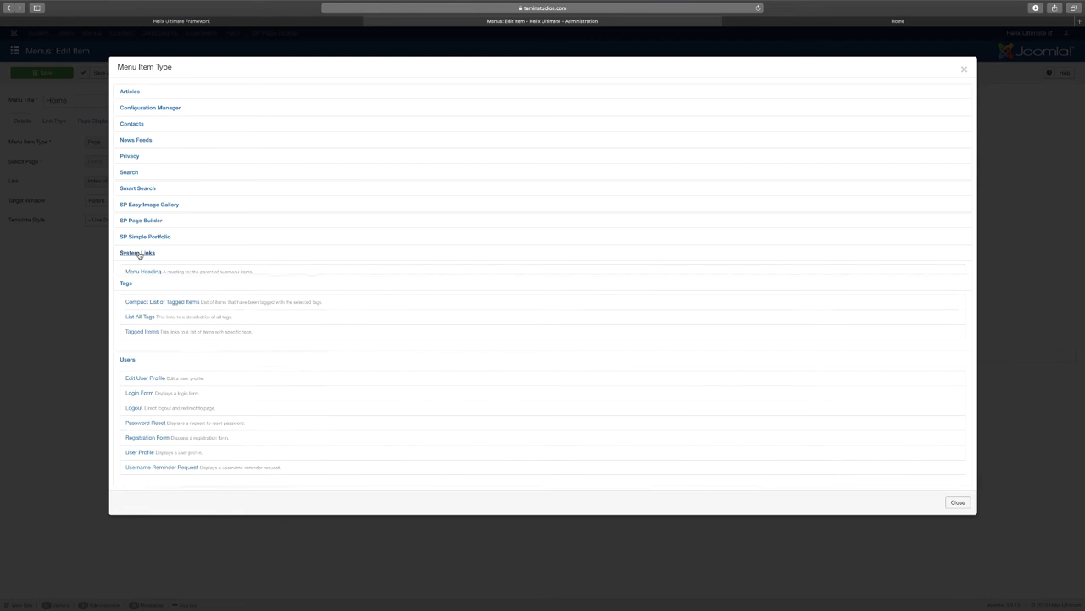
click(143, 237)
click(142, 220)
click(144, 205)
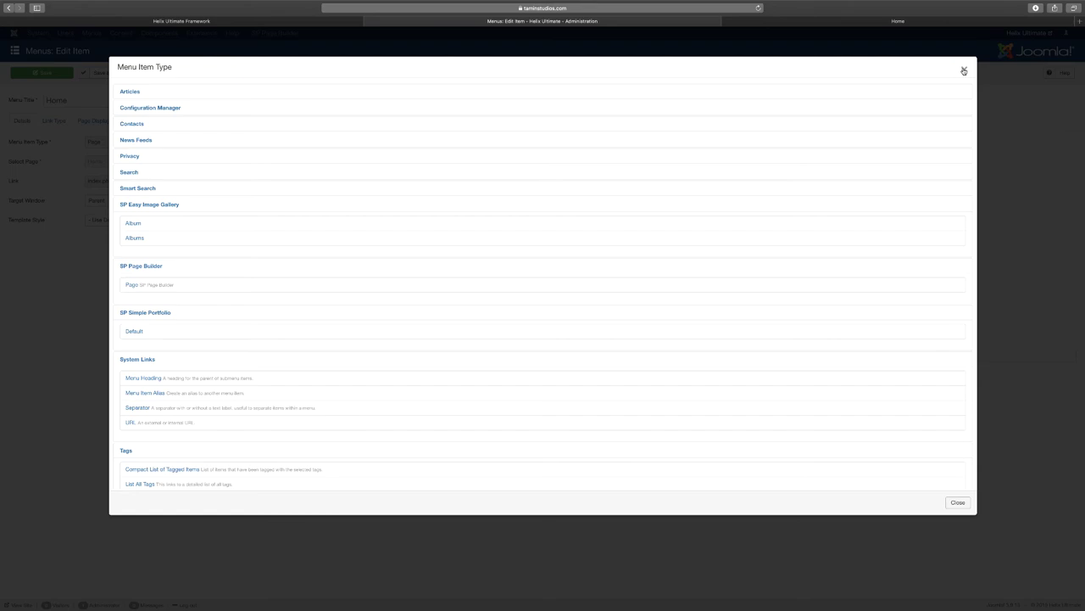
click(963, 70)
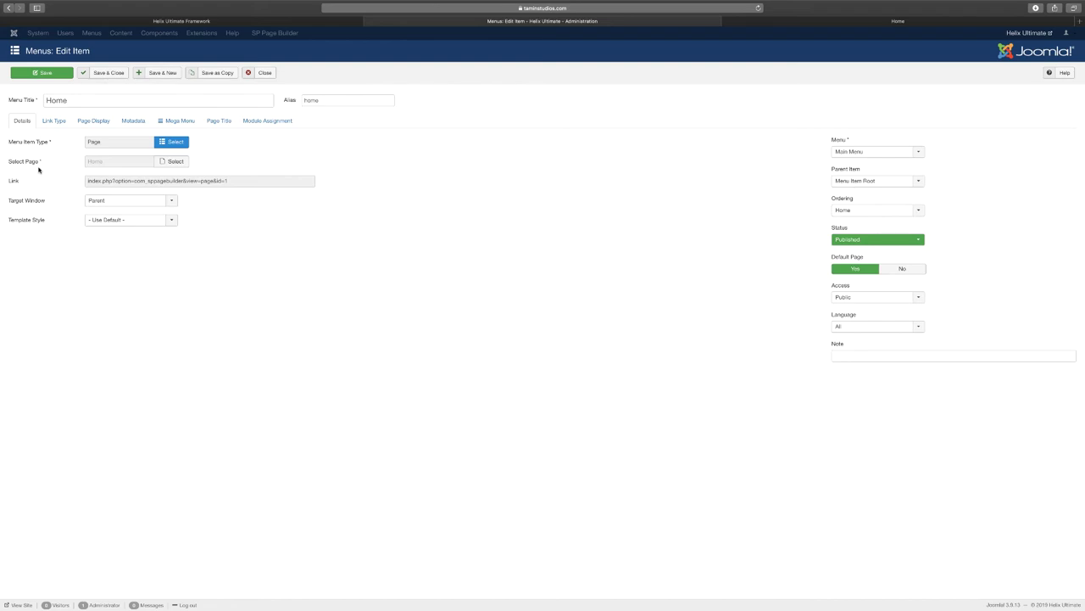
Browse the page list and the live Home page, then close the picker without choosing
click(180, 162)
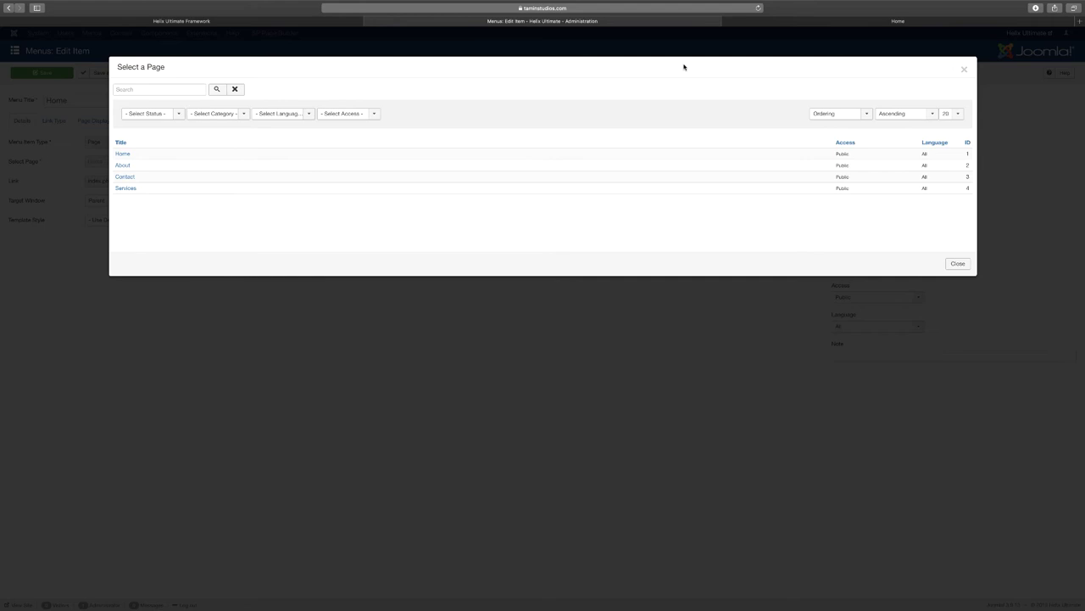
click(773, 23)
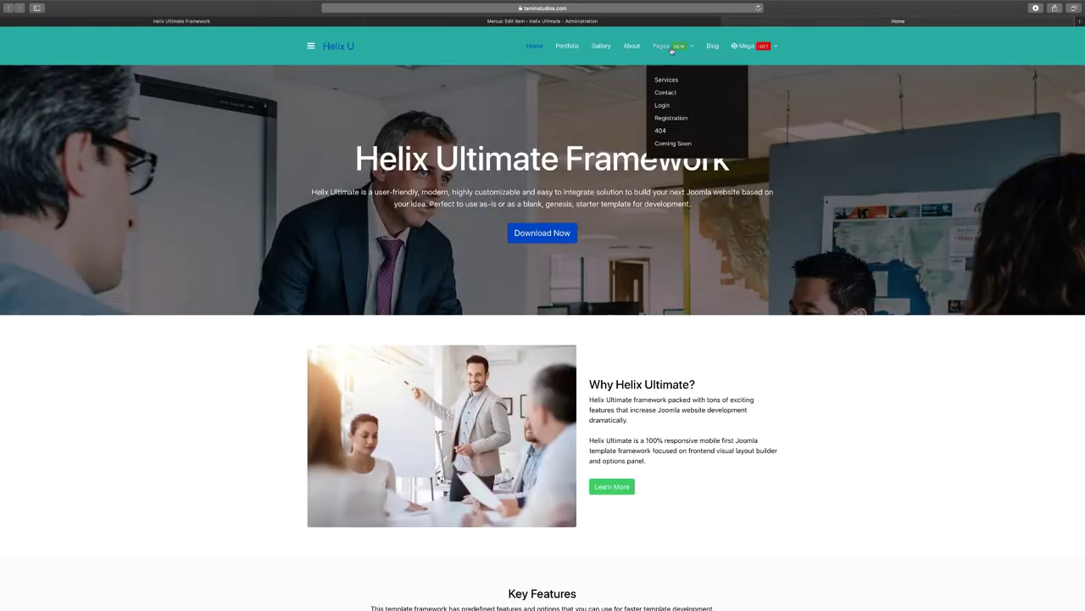
click(644, 20)
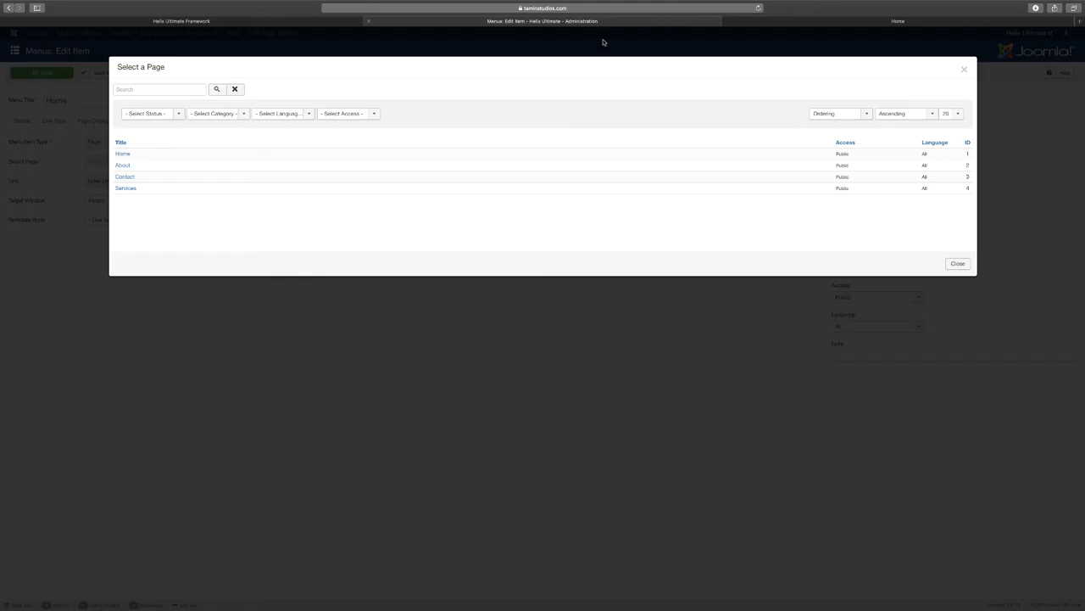
click(964, 69)
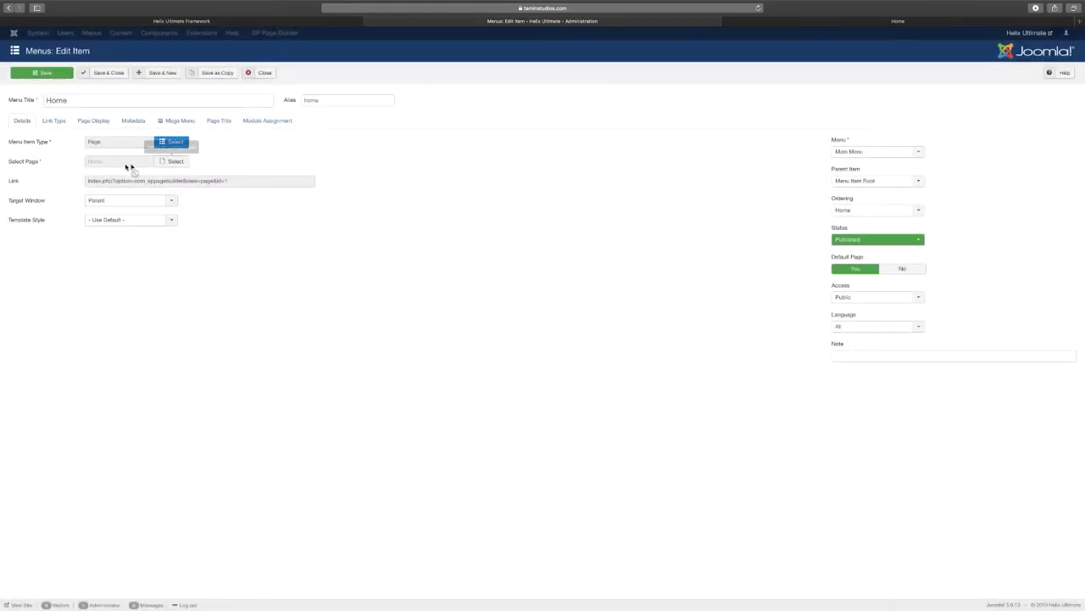
Set the menu item type to SP Page Builder Page and close the page picker unchanged
click(156, 142)
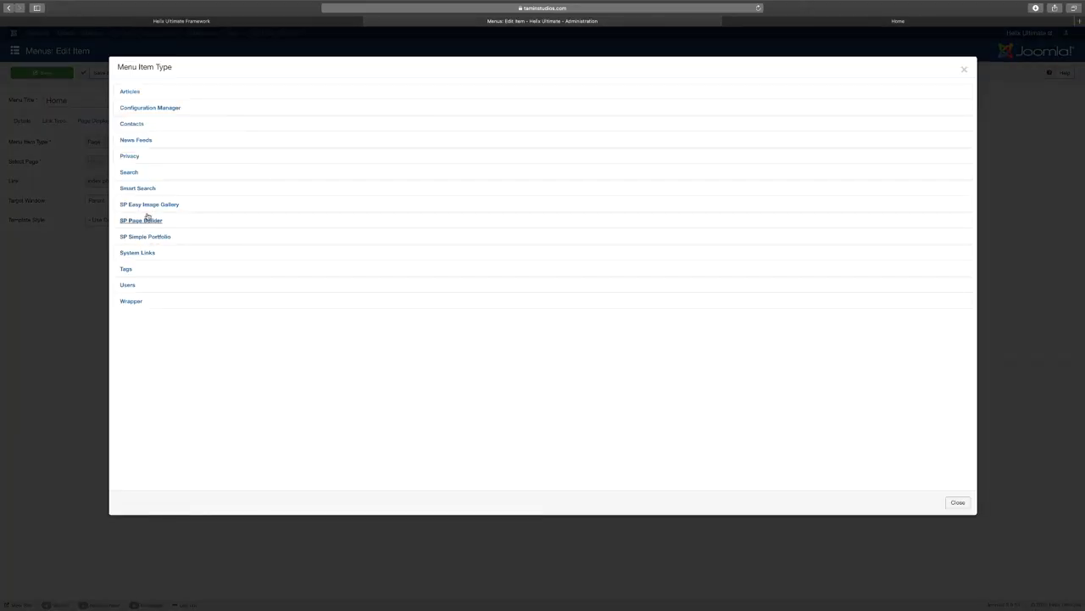
click(143, 226)
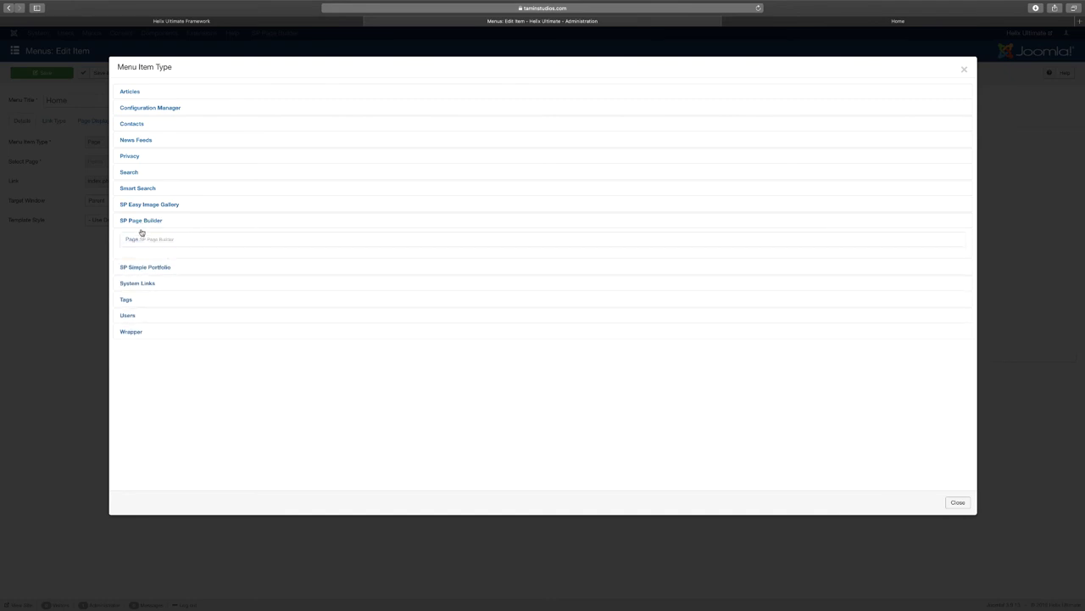
click(138, 241)
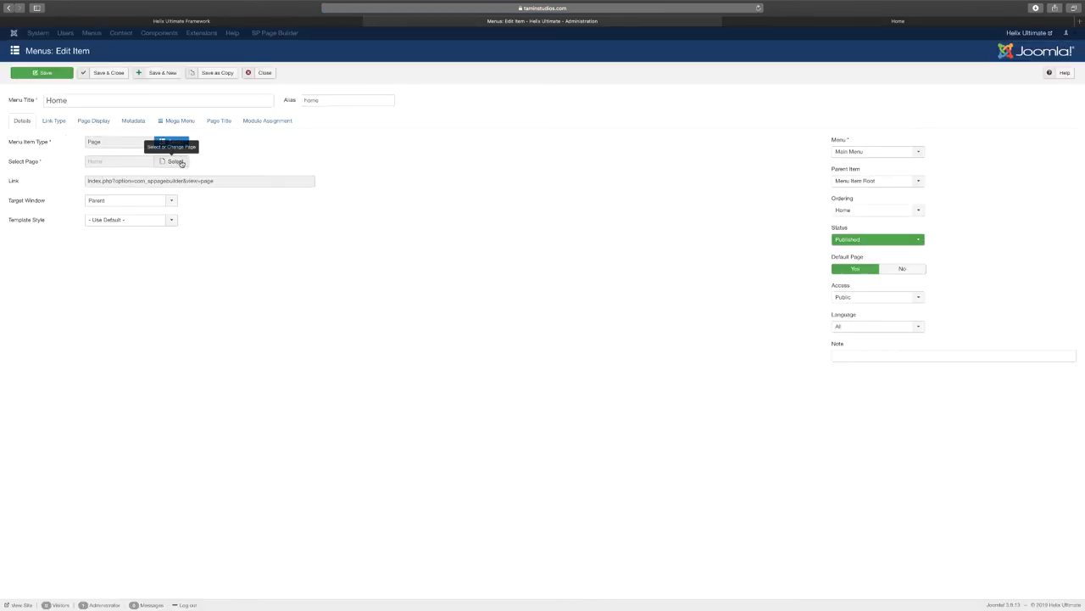
click(180, 162)
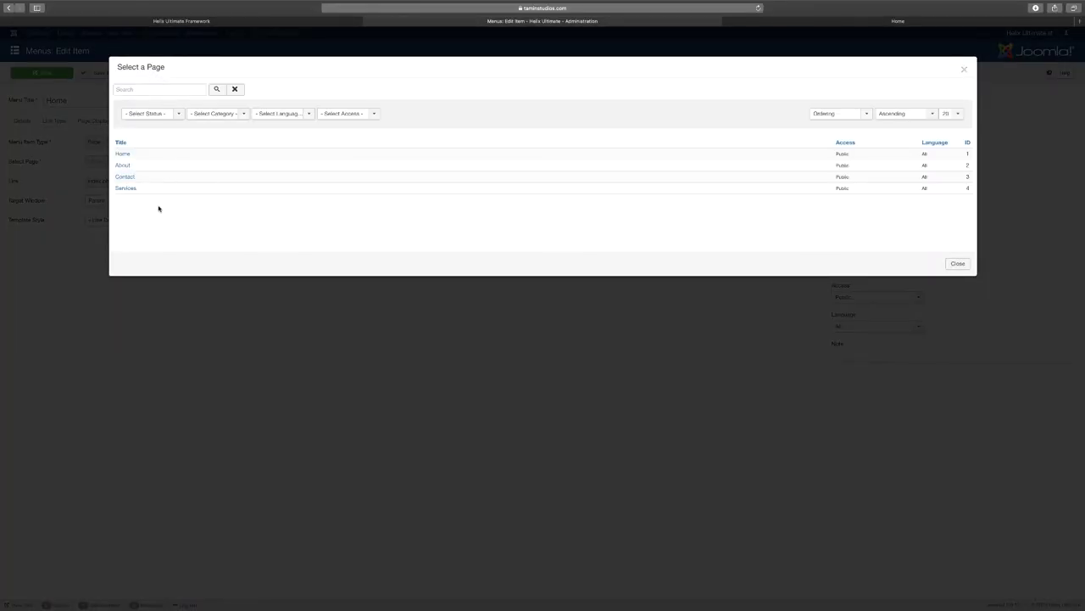
click(964, 69)
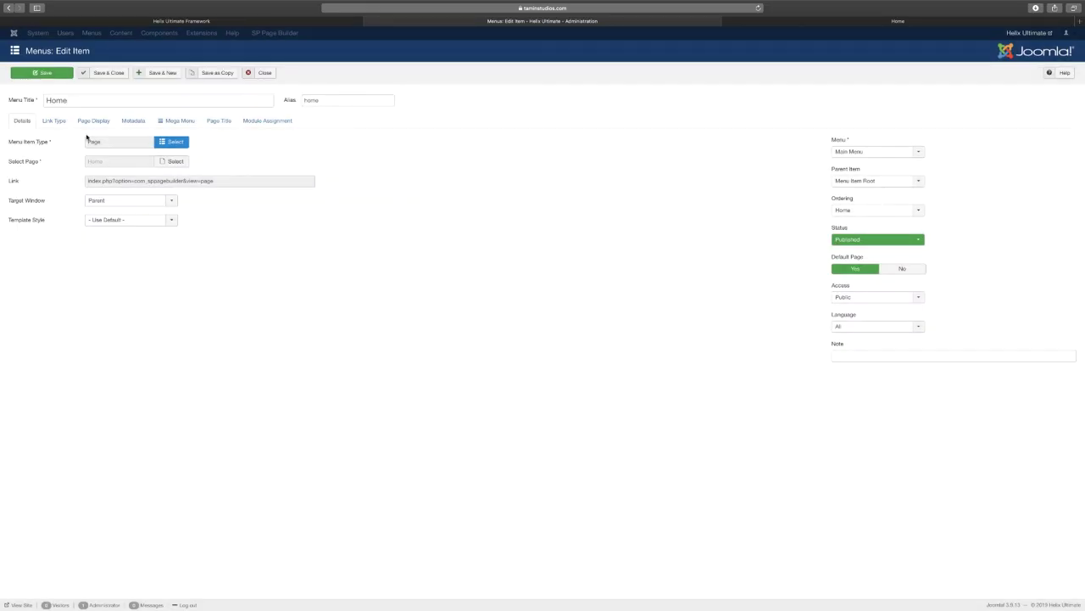
Review the Link Type options and the live Home page, then view the Page Display settings
click(55, 123)
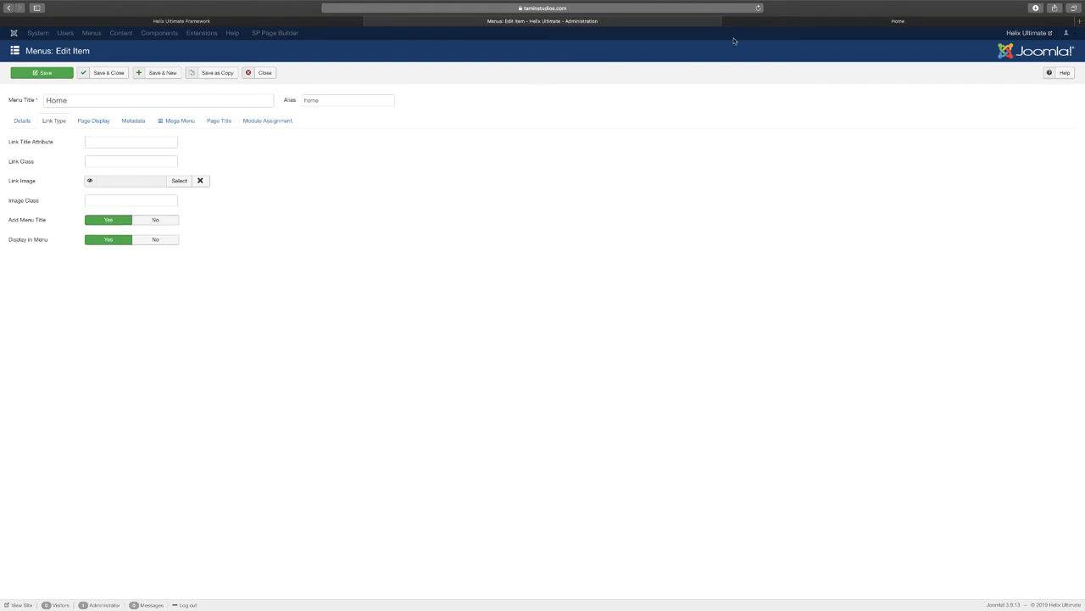
click(773, 20)
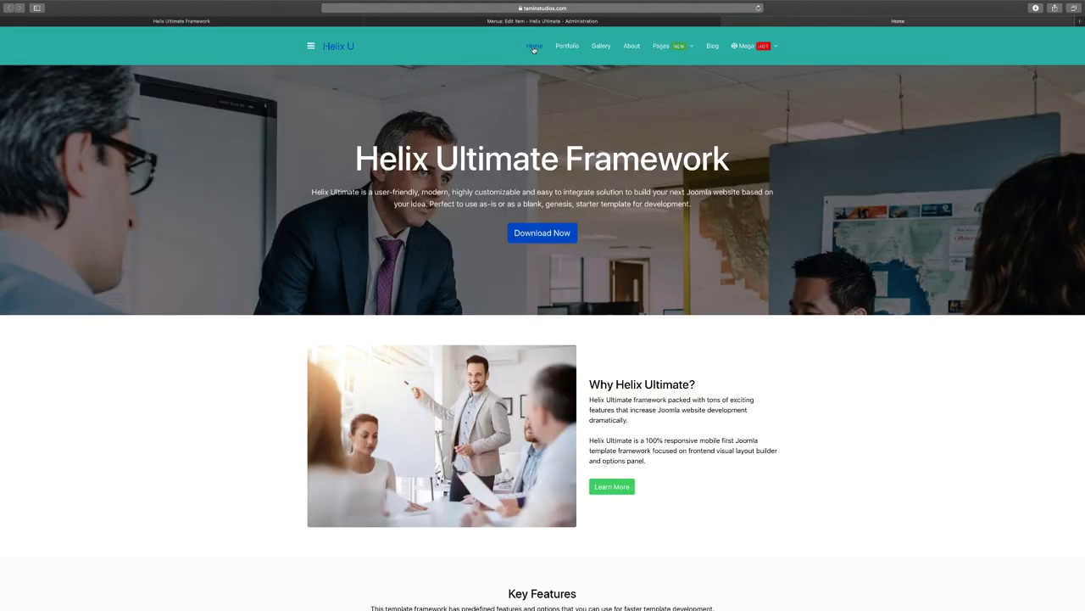
click(620, 22)
click(95, 121)
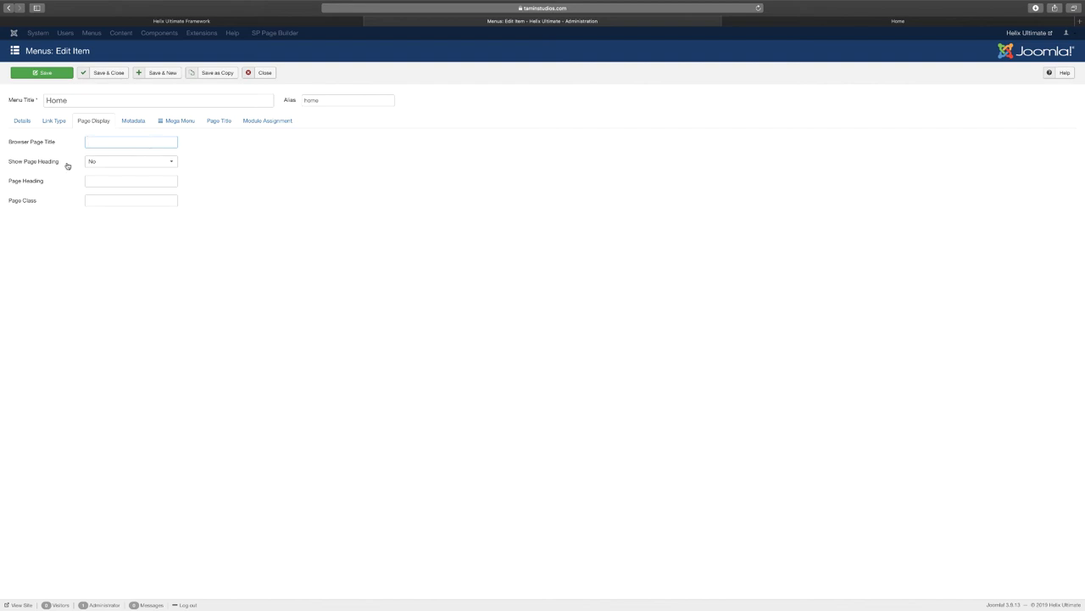
Keep Show Page Heading at No and move to the Metadata settings
click(168, 166)
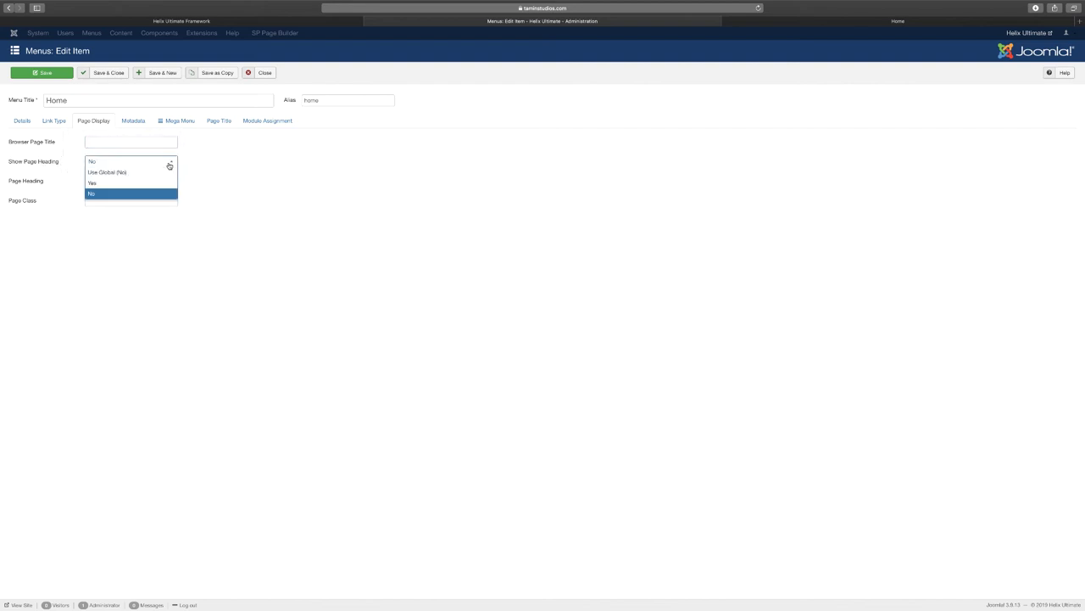
click(121, 194)
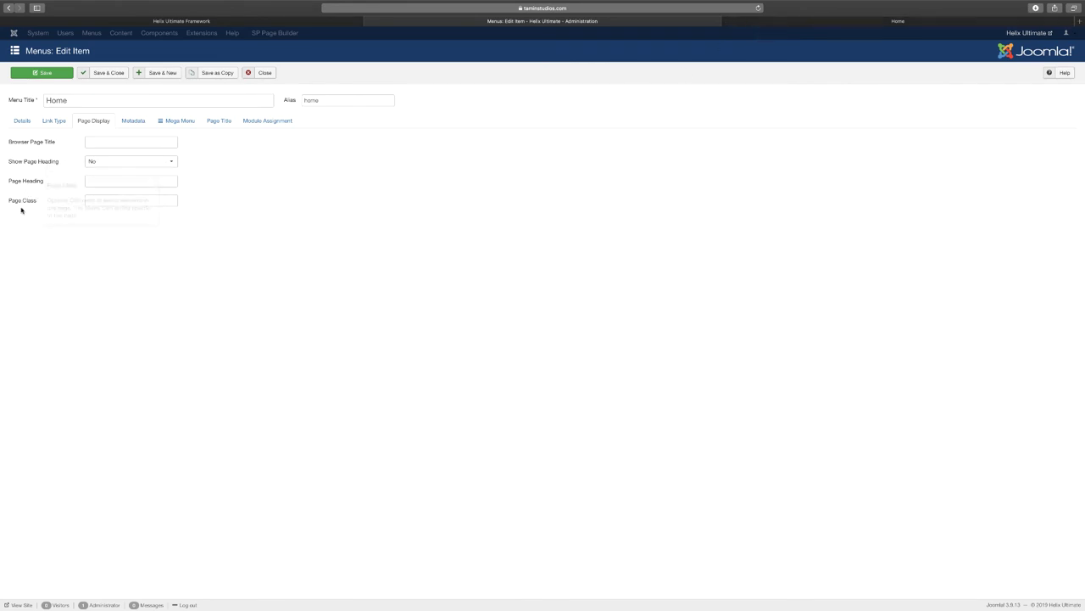
click(133, 121)
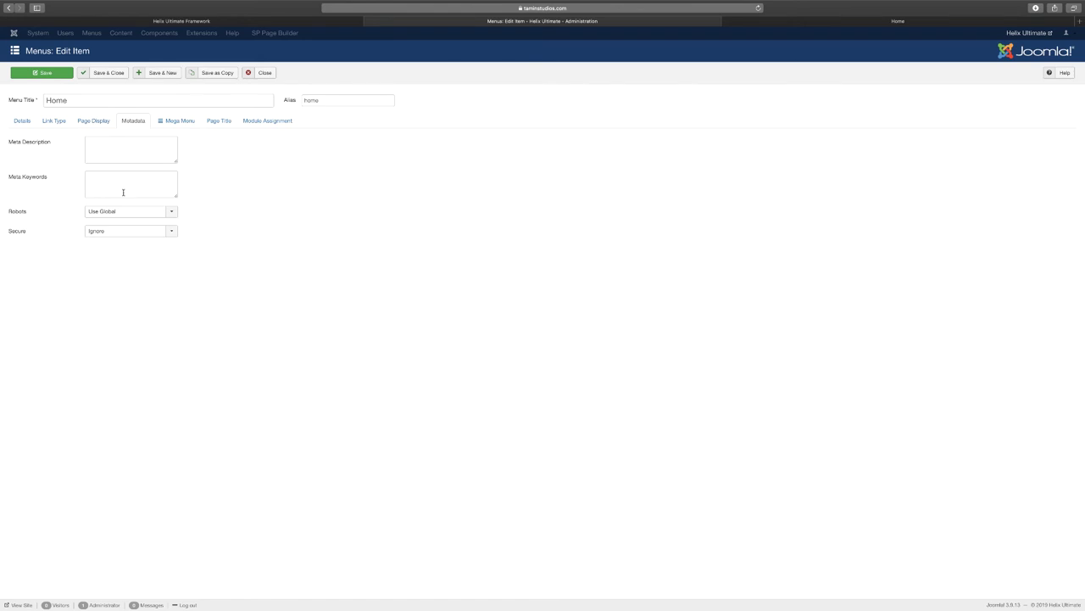
click(147, 150)
Leave Robots at Use Global and Secure at Ignore, then view the Mega Menu settings
click(171, 216)
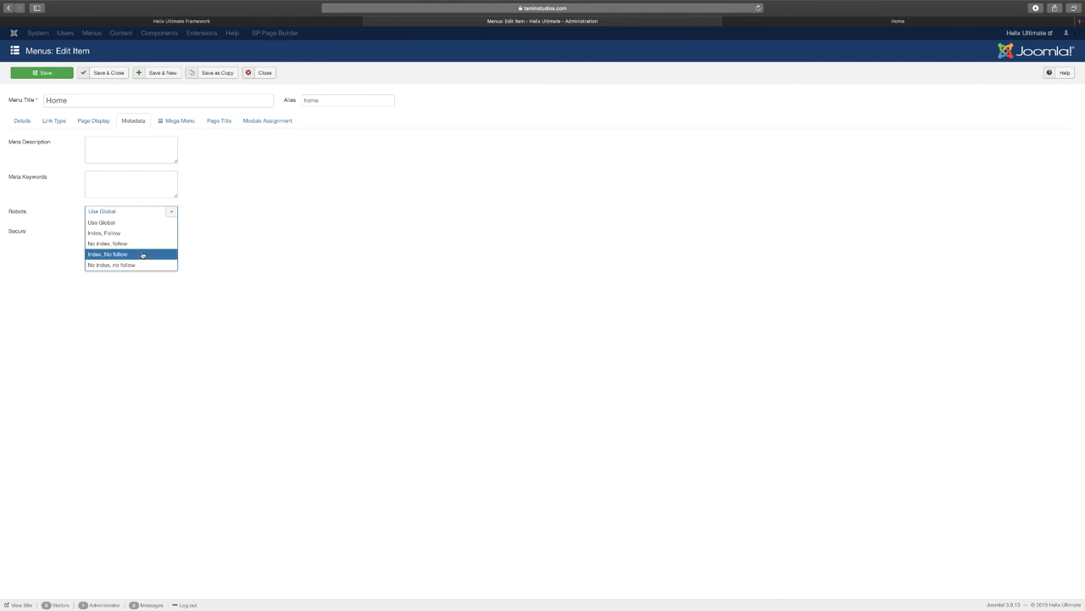
click(274, 254)
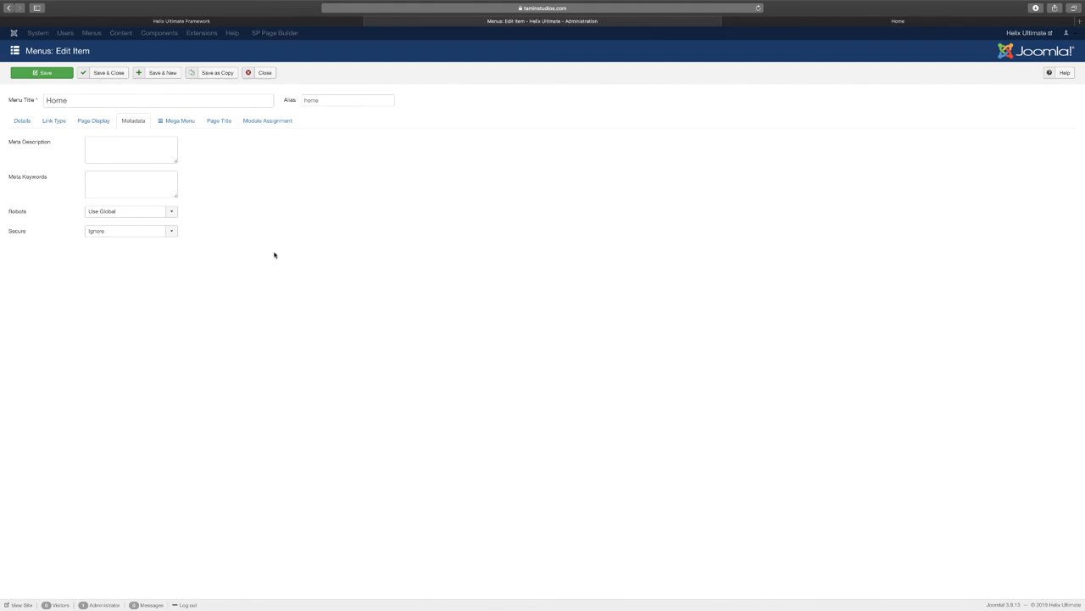
mouse_move(19, 234)
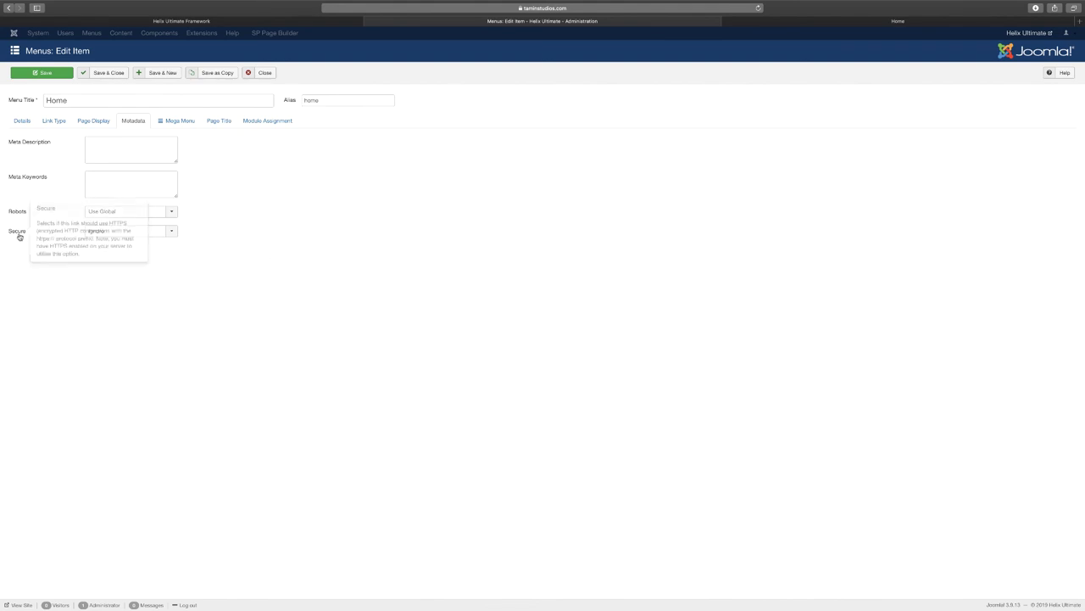
click(171, 230)
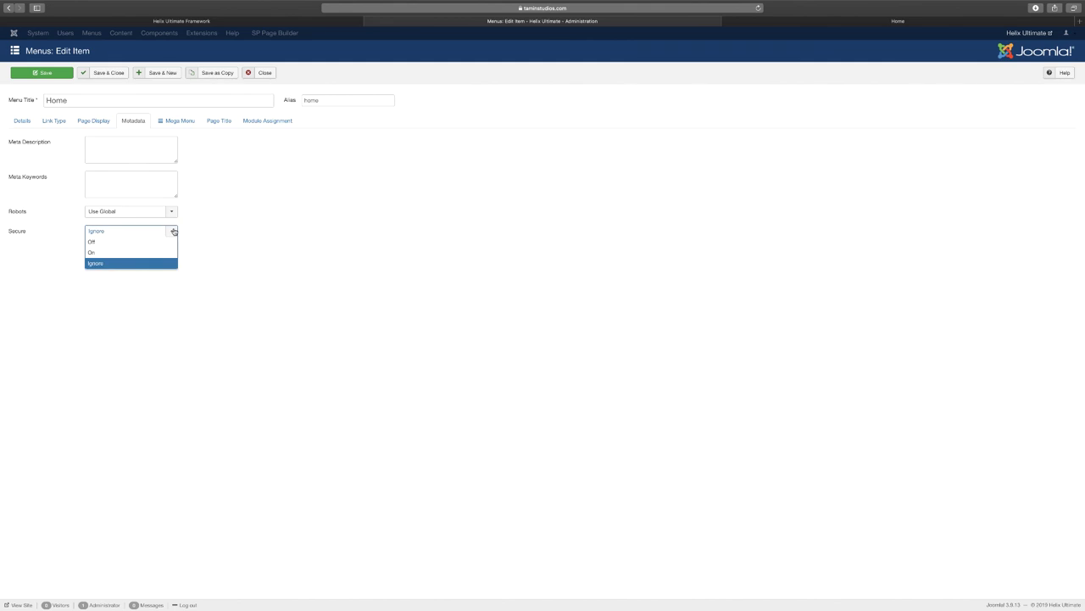
click(286, 270)
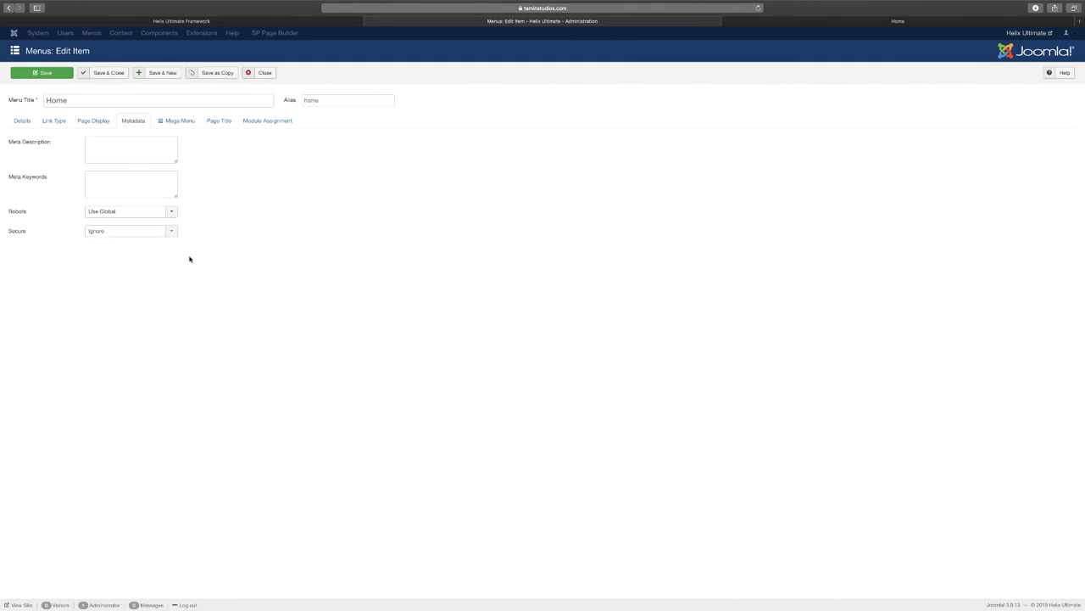
click(179, 124)
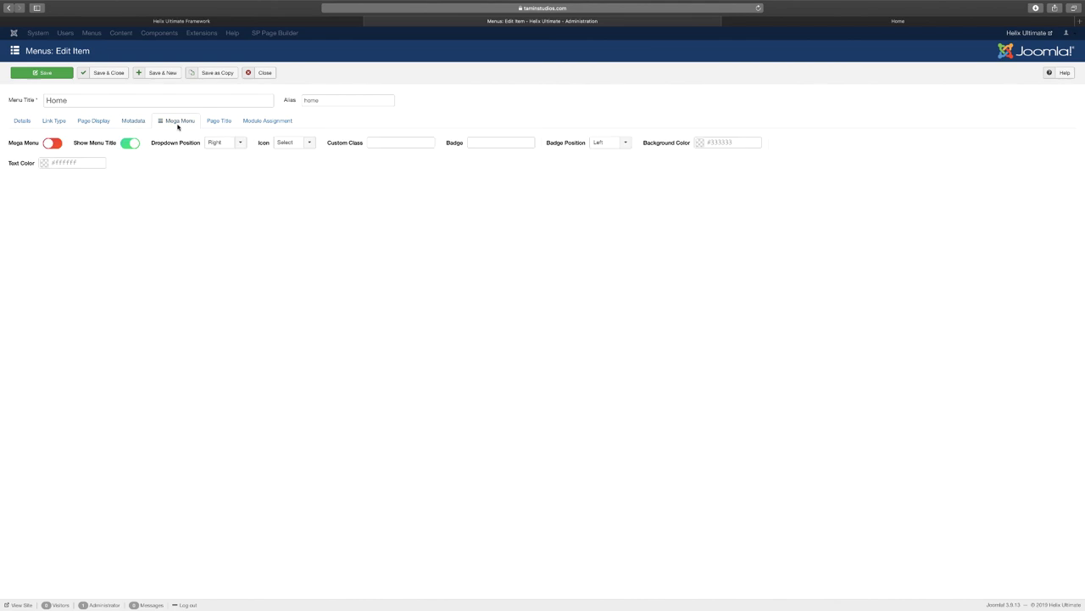
View the Page Title settings, open the site's About page, and return to the editor
click(220, 123)
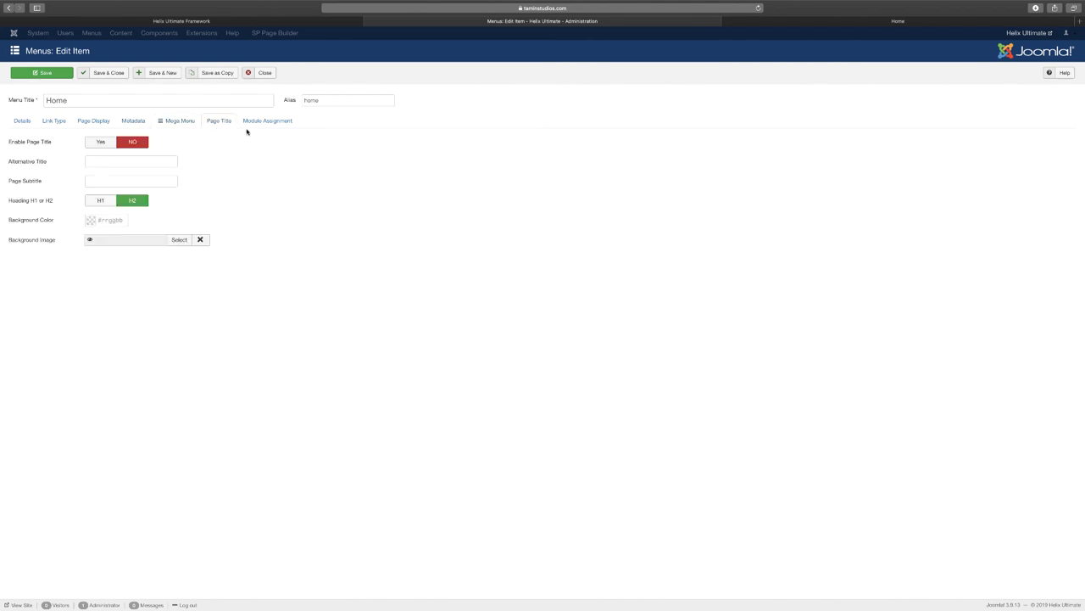
click(763, 21)
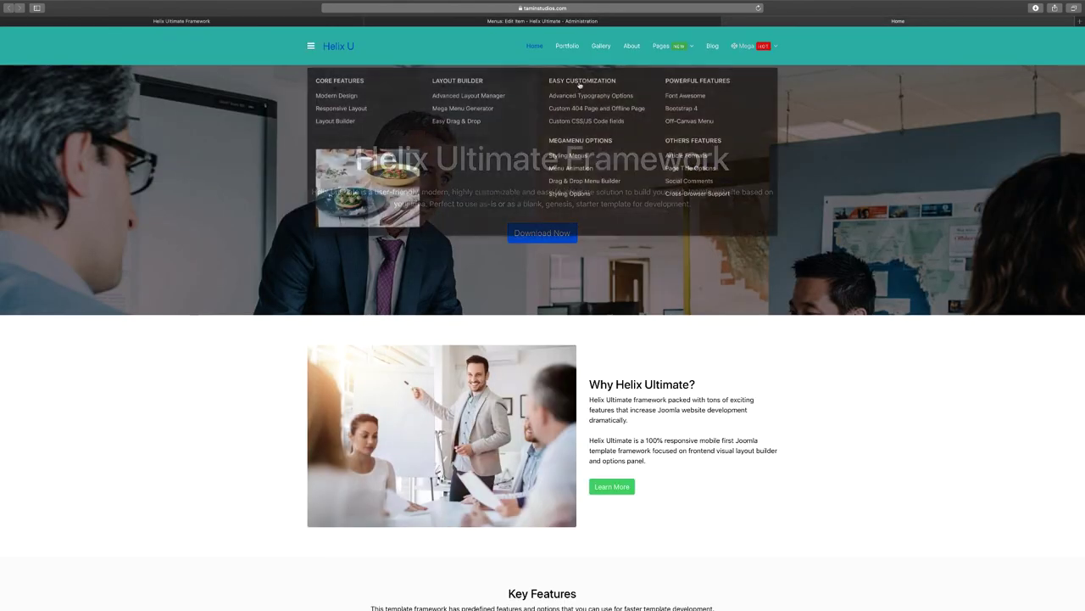
click(636, 50)
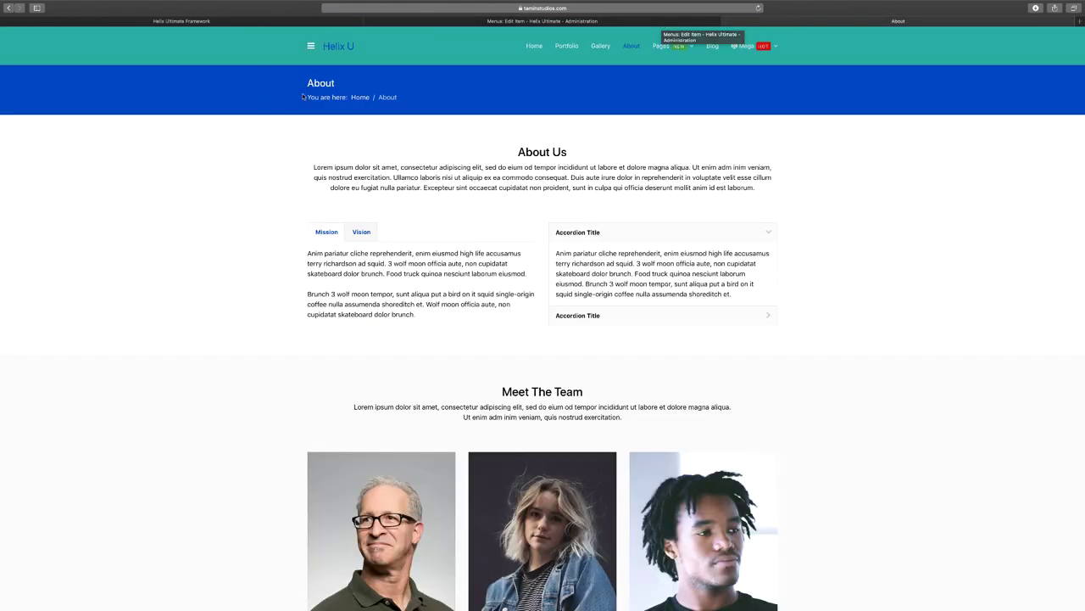
click(613, 22)
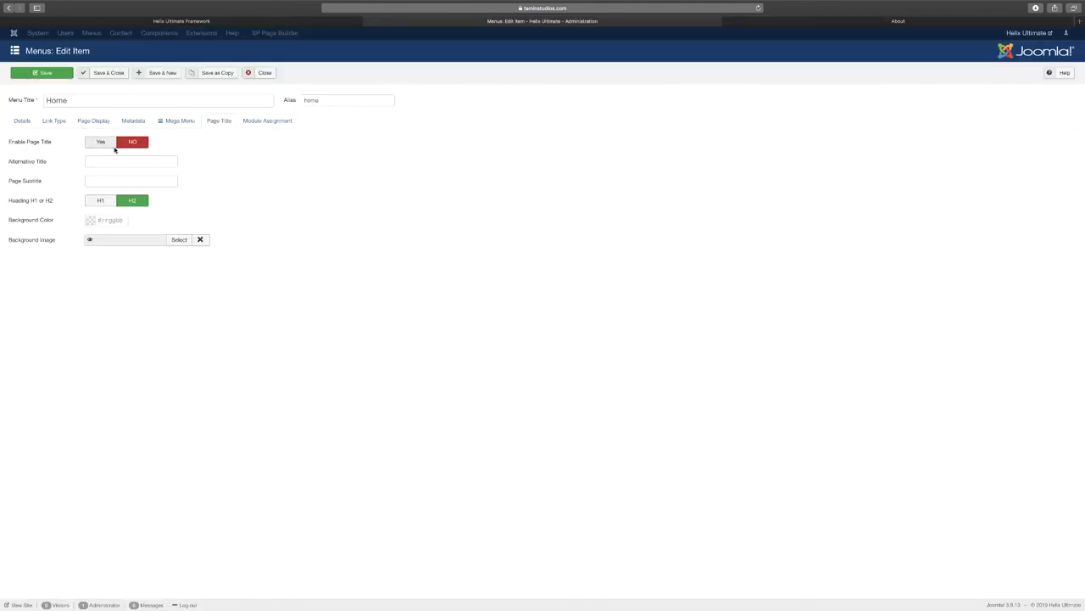
mouse_move(36, 167)
Step through Module Assignment, Details, Link Type, Page Display and Metadata, ending on Mega Menu
click(272, 125)
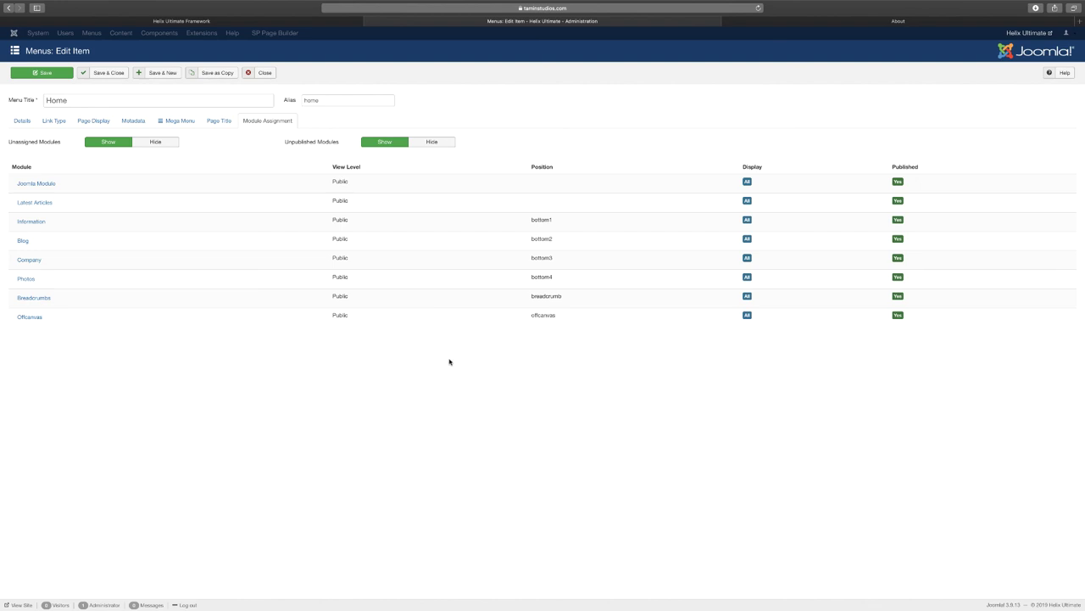
click(21, 121)
click(55, 121)
click(104, 124)
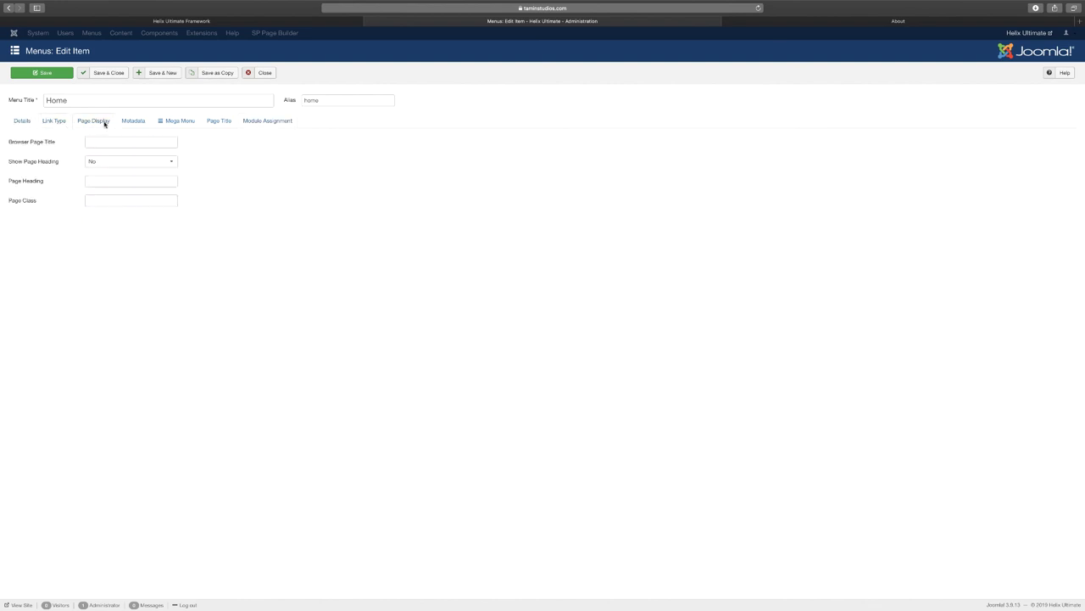
click(142, 123)
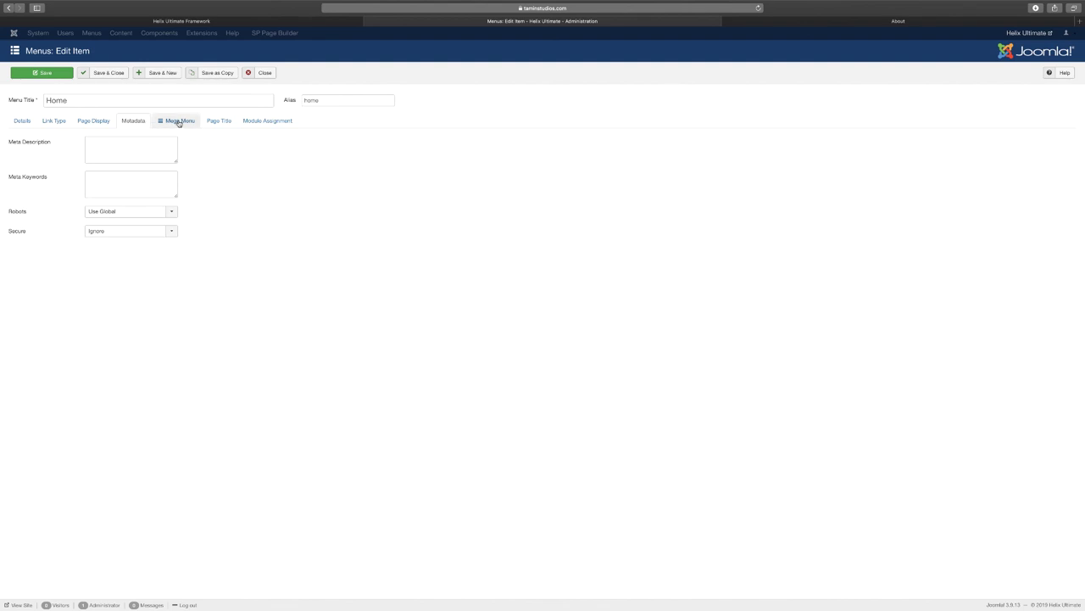
click(179, 123)
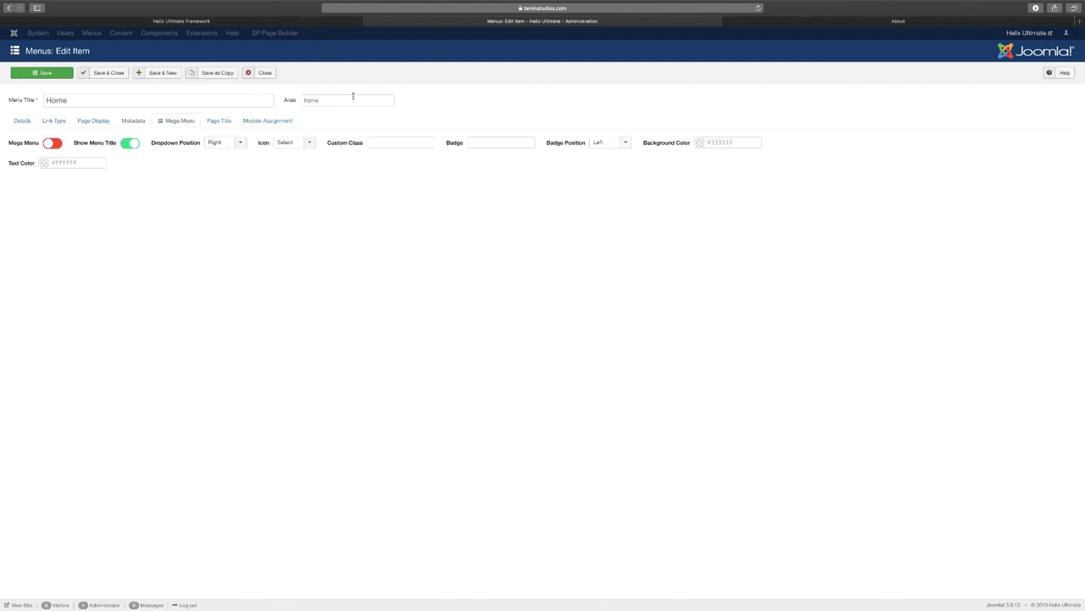